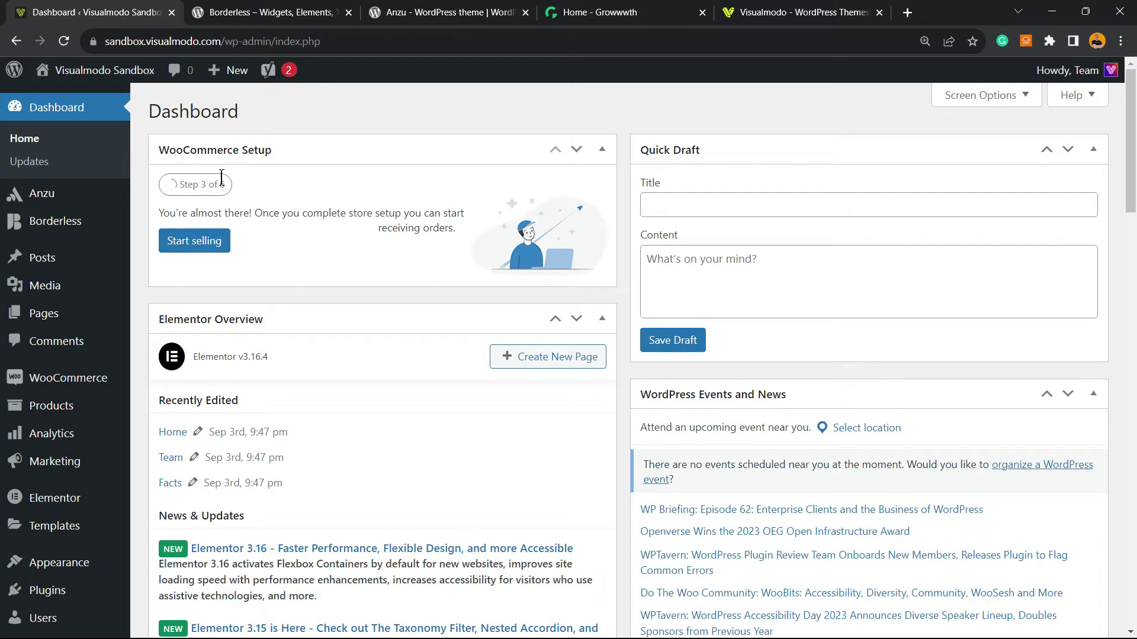
Step: Open the Borderless post from the Posts list and dismiss the autosave notice
click(57, 256)
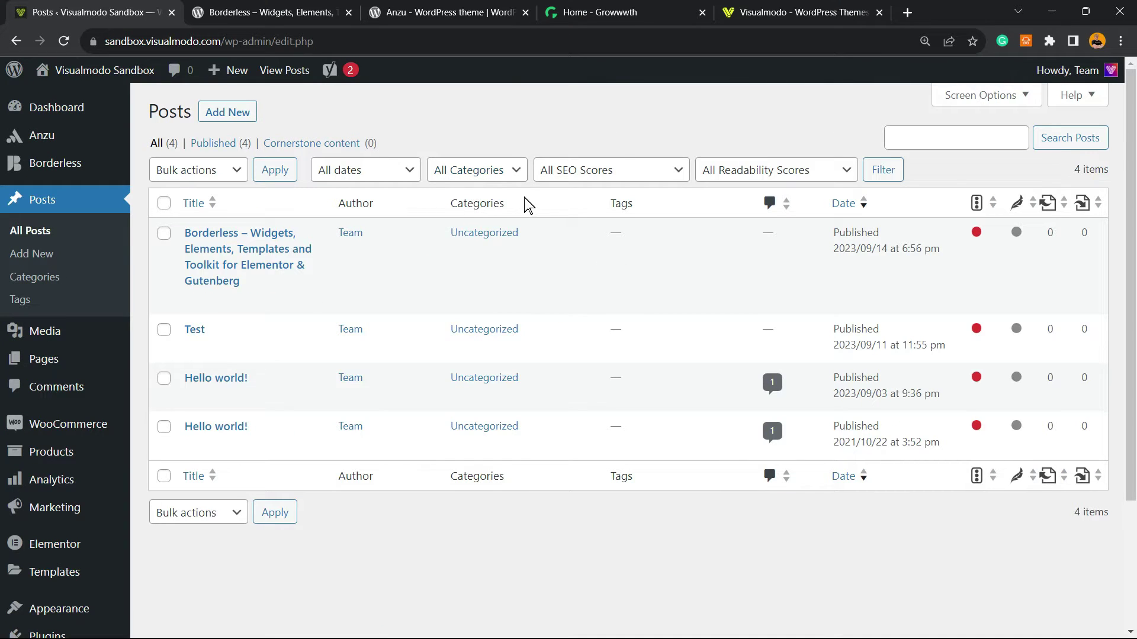
click(259, 259)
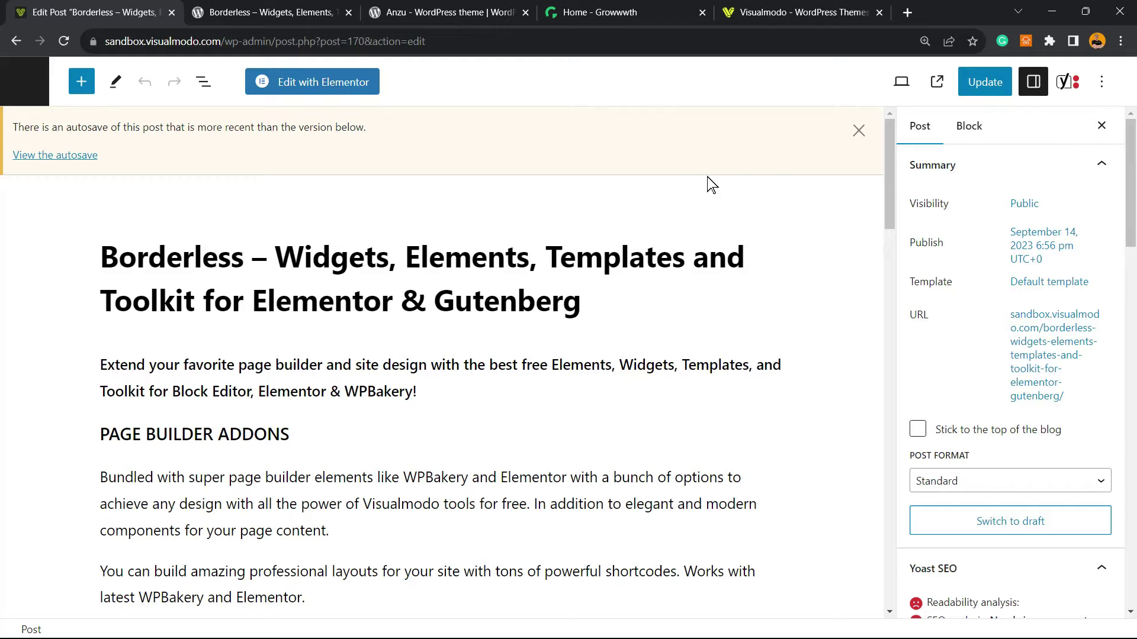
click(857, 129)
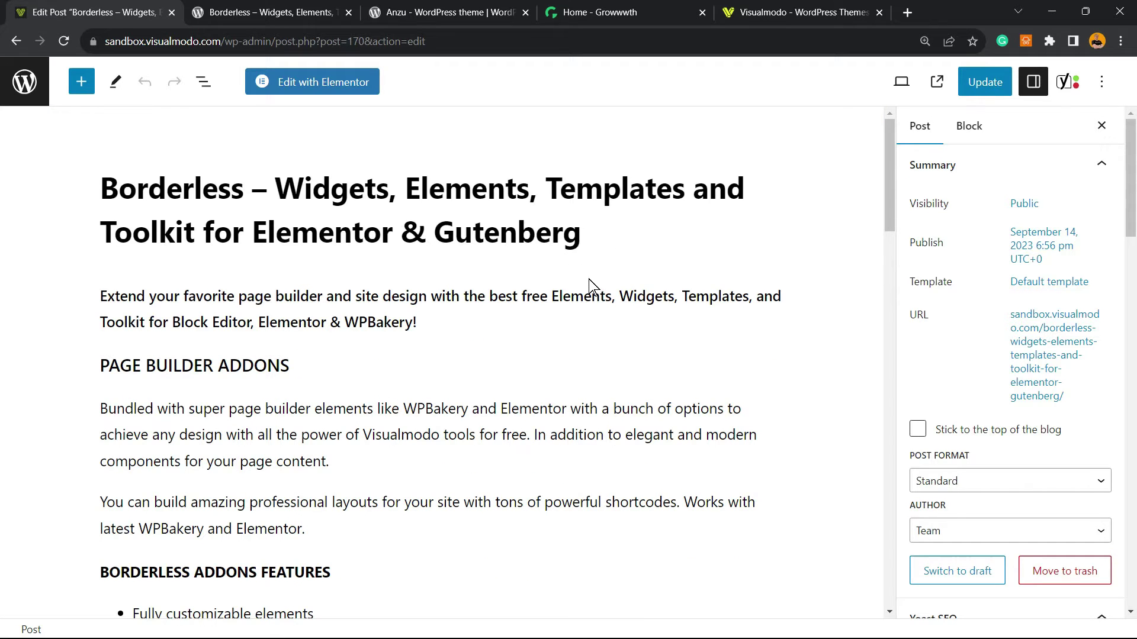
Step: Select in turn the You can build and Bundled with paragraphs, features heading and bullet list
scroll(432, 318, down, 3)
click(283, 349)
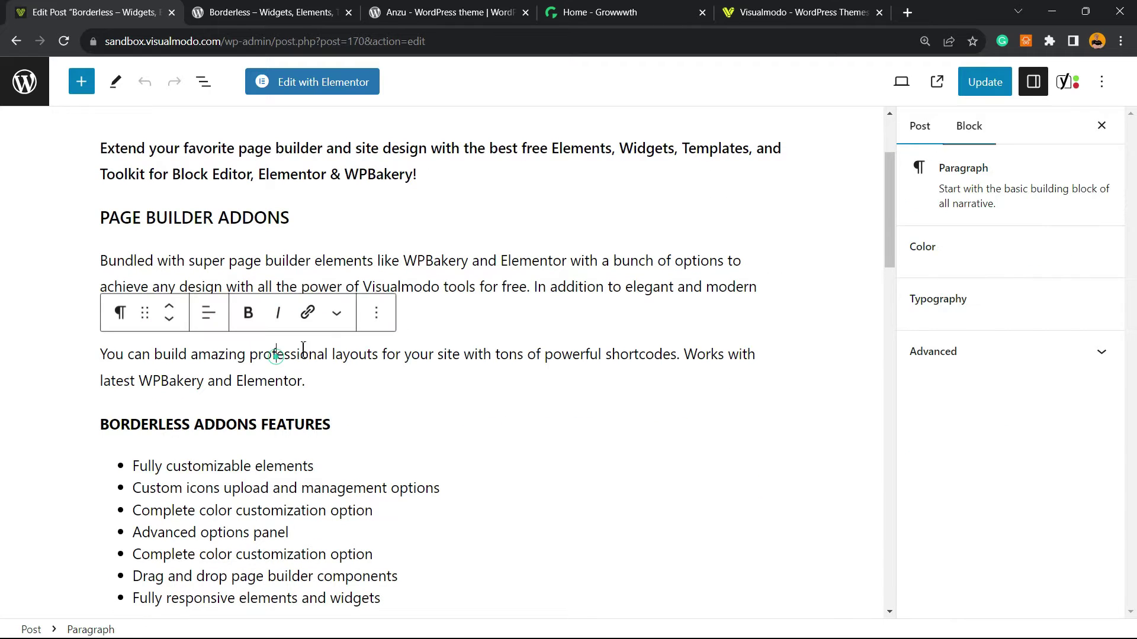
click(553, 261)
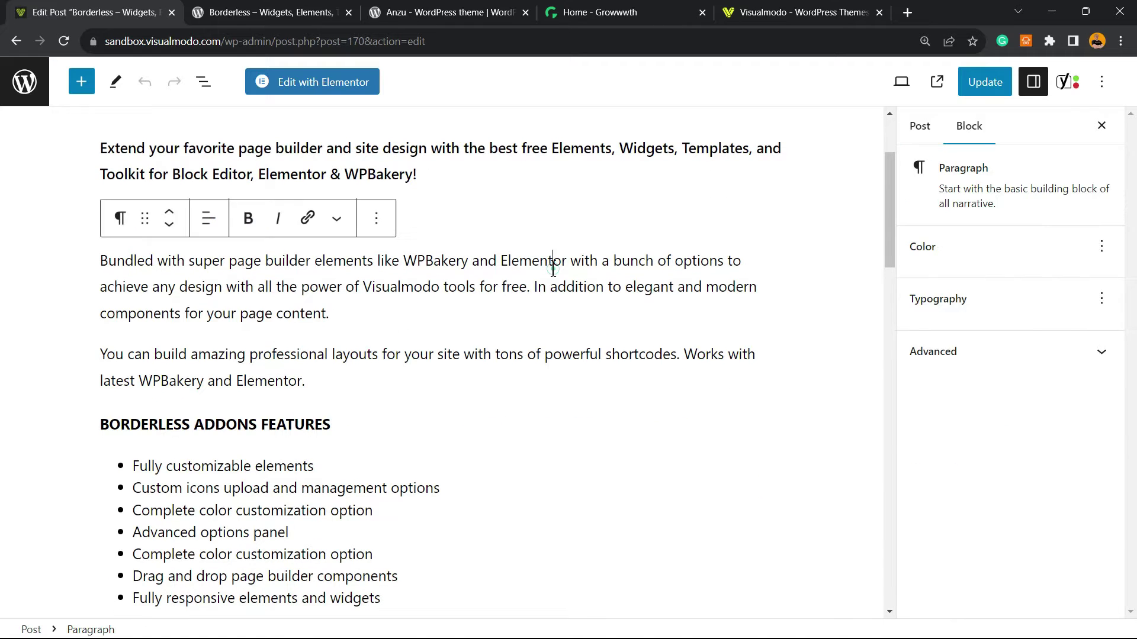
click(449, 313)
click(437, 350)
click(469, 302)
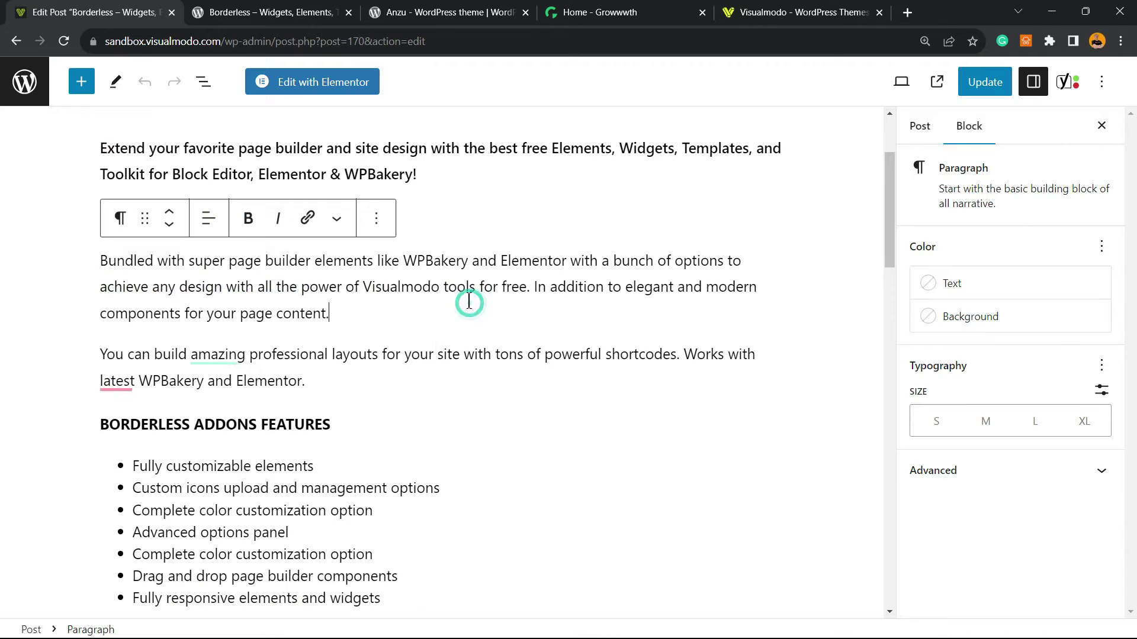
click(357, 415)
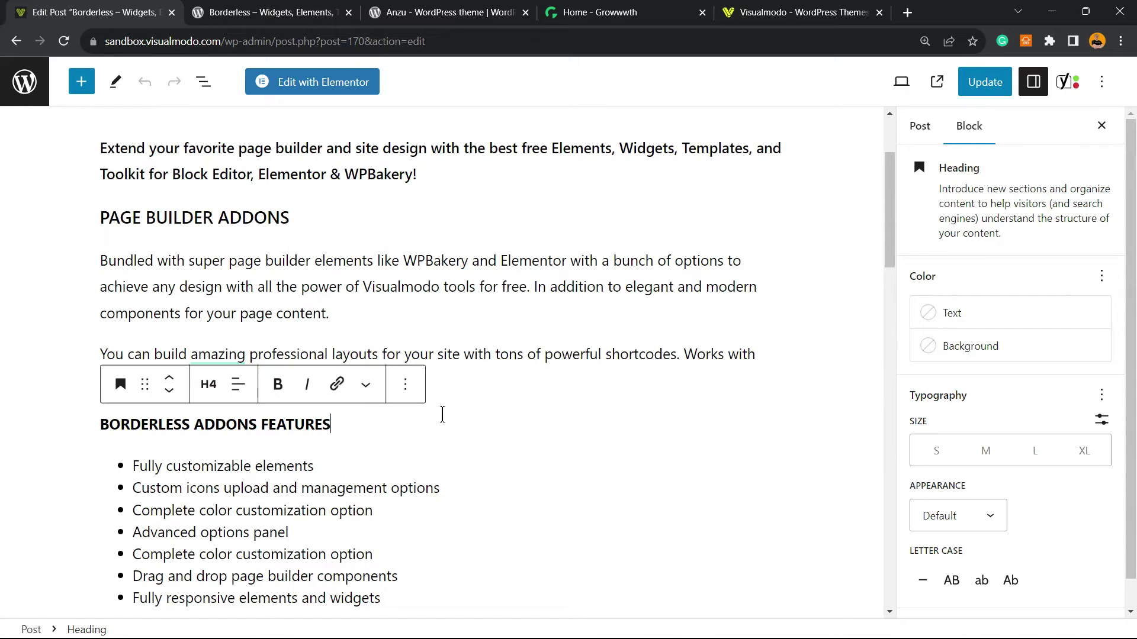
click(465, 387)
click(338, 453)
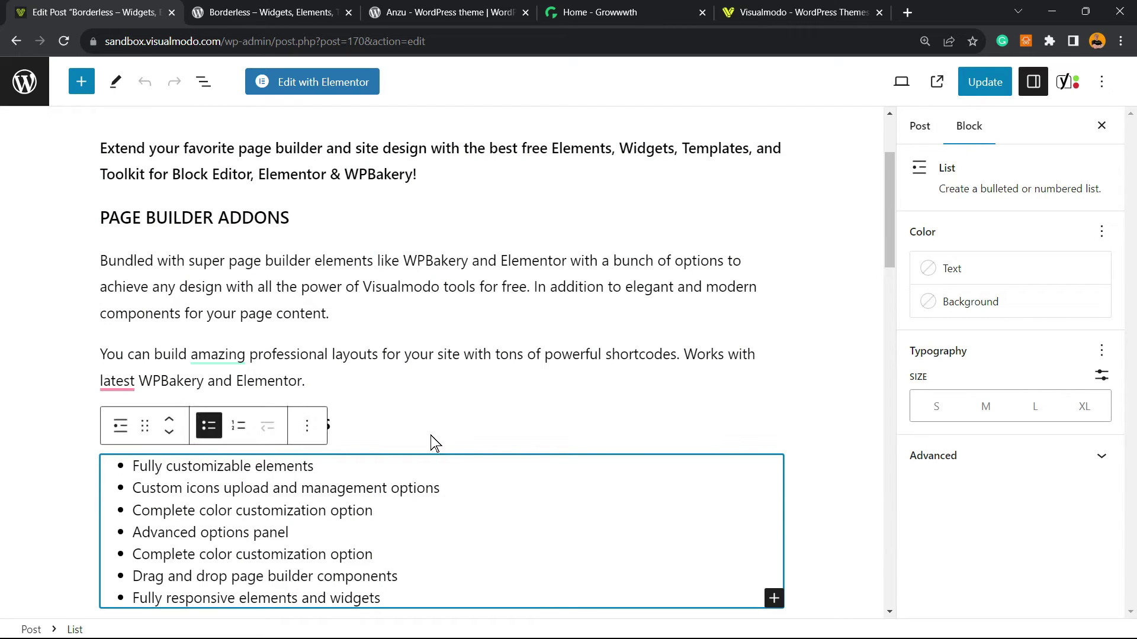
click(443, 456)
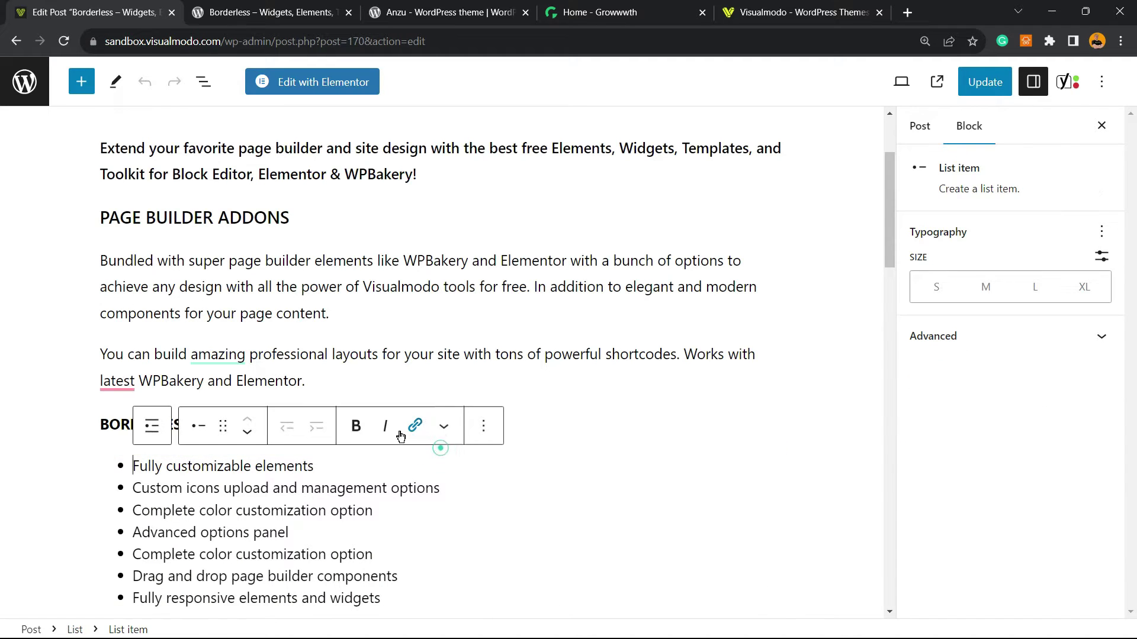
click(556, 388)
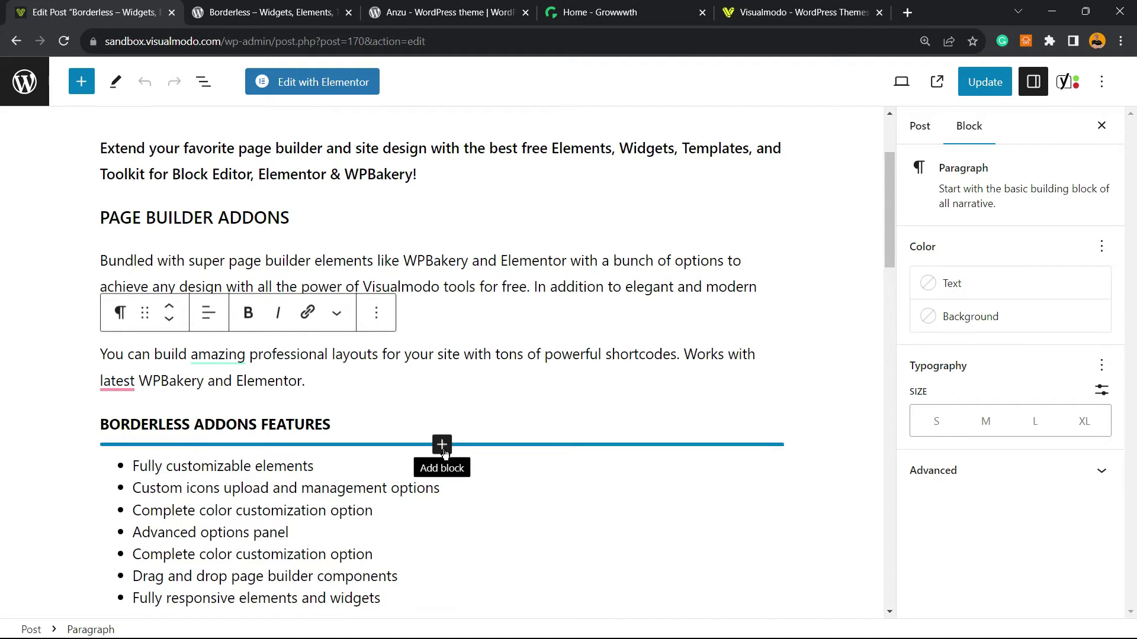
Step: Insert a Spacer under the BORDERLESS ADDONS FEATURES heading, resize it to 63 px, and update the post
click(443, 449)
click(443, 449)
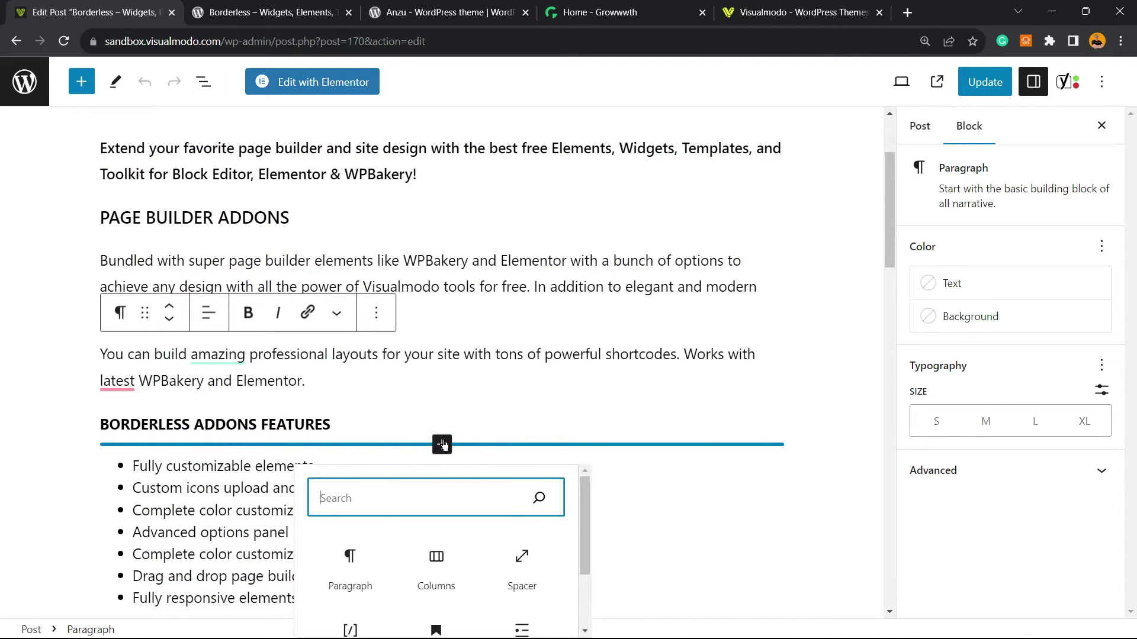
click(533, 572)
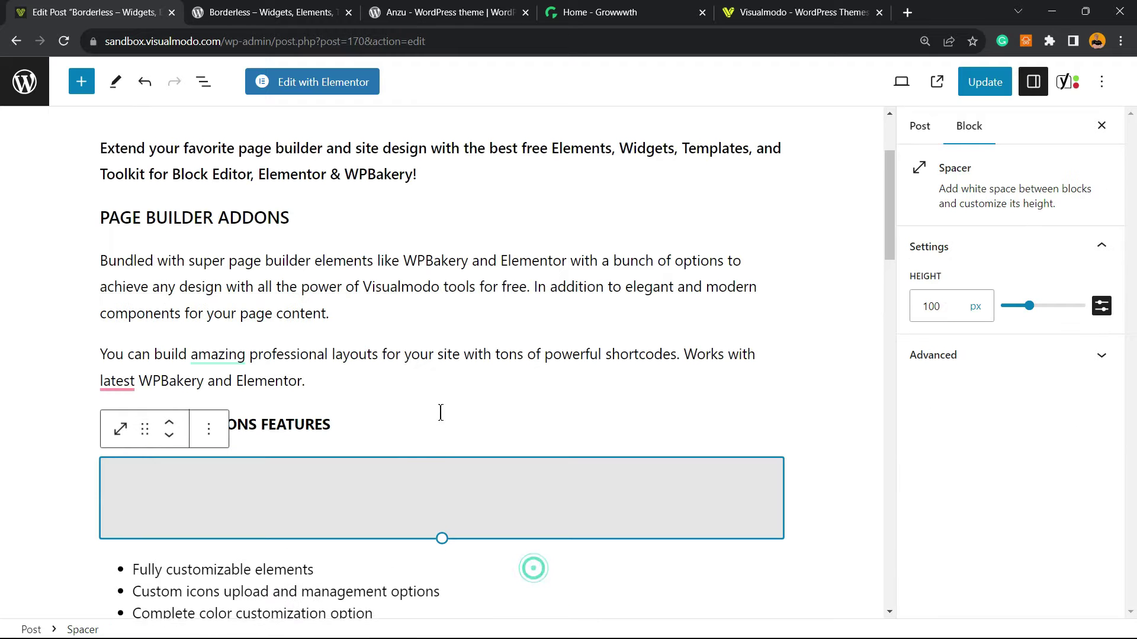
drag(440, 536, 455, 515)
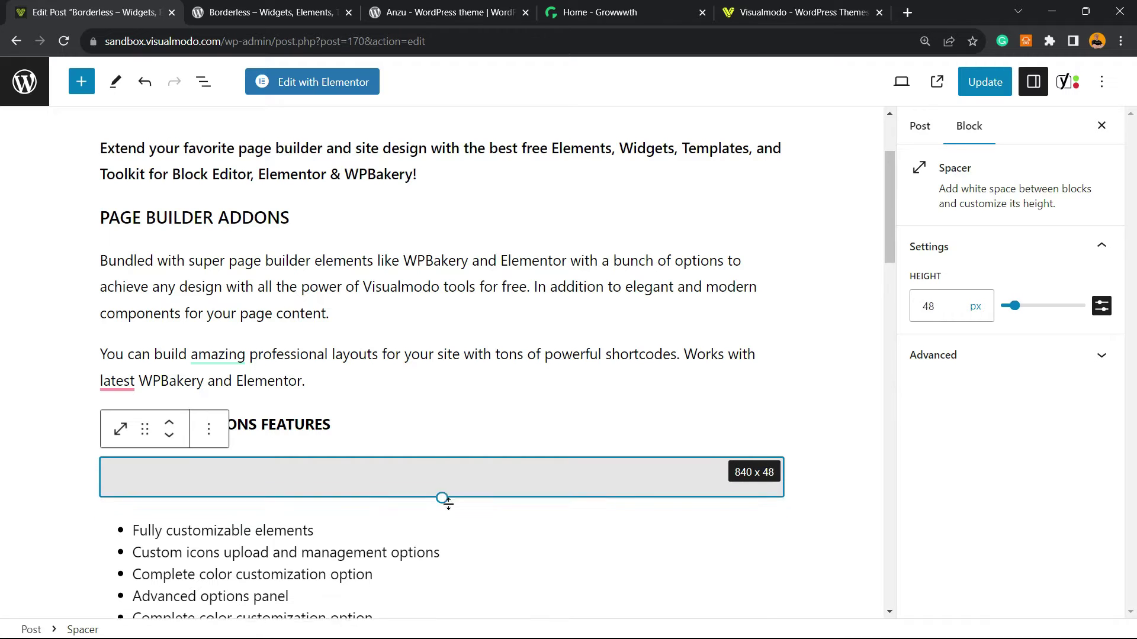
drag(456, 515, 448, 508)
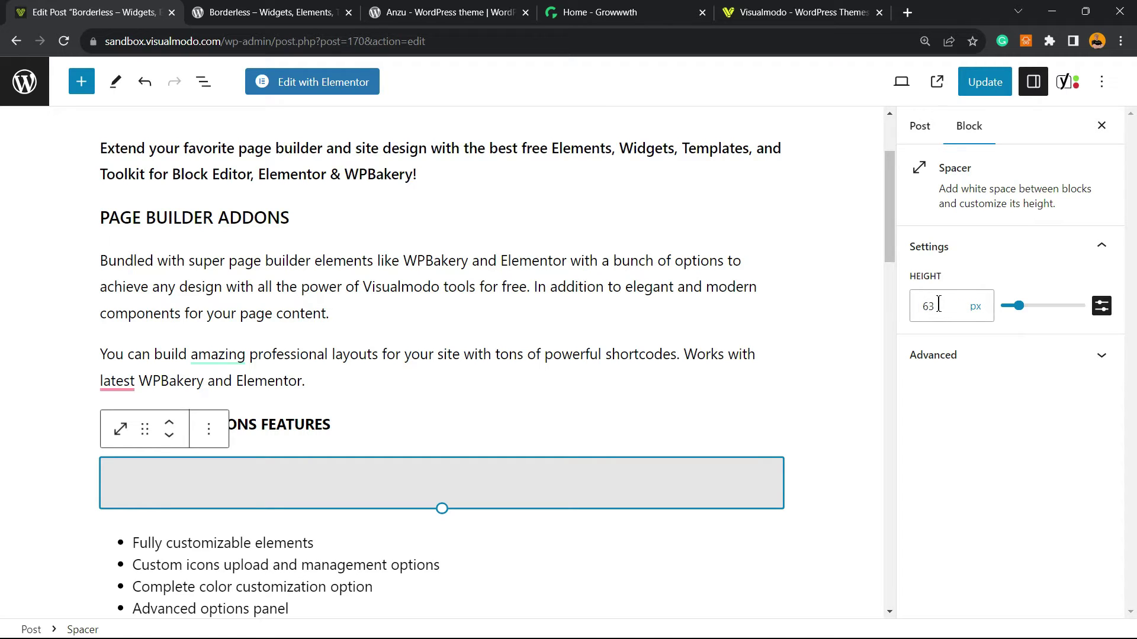
click(968, 89)
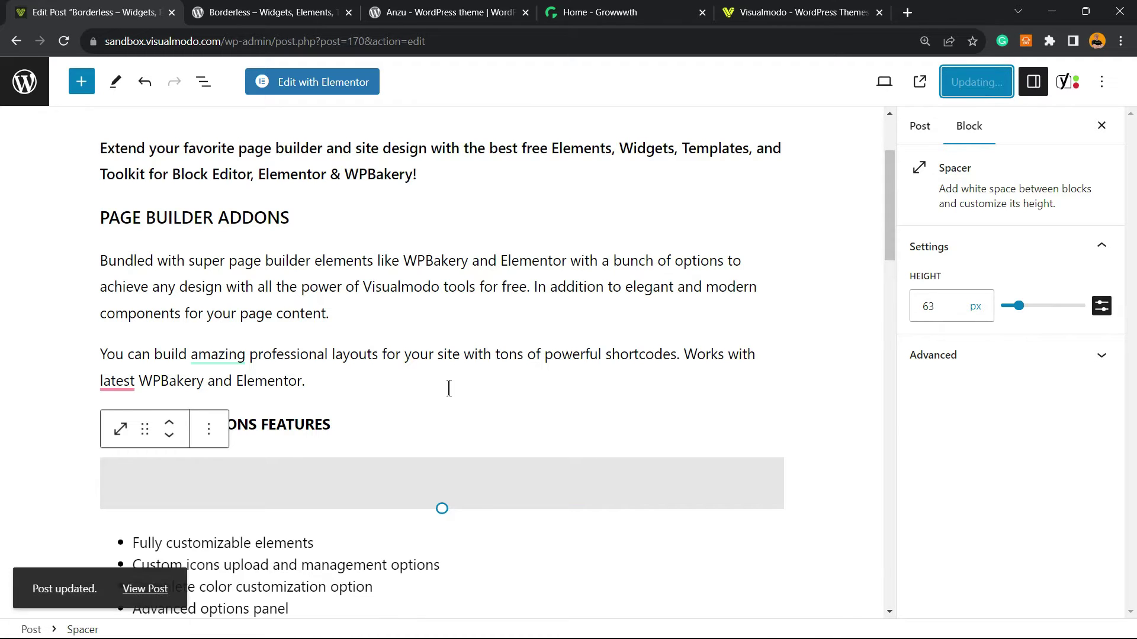
click(321, 483)
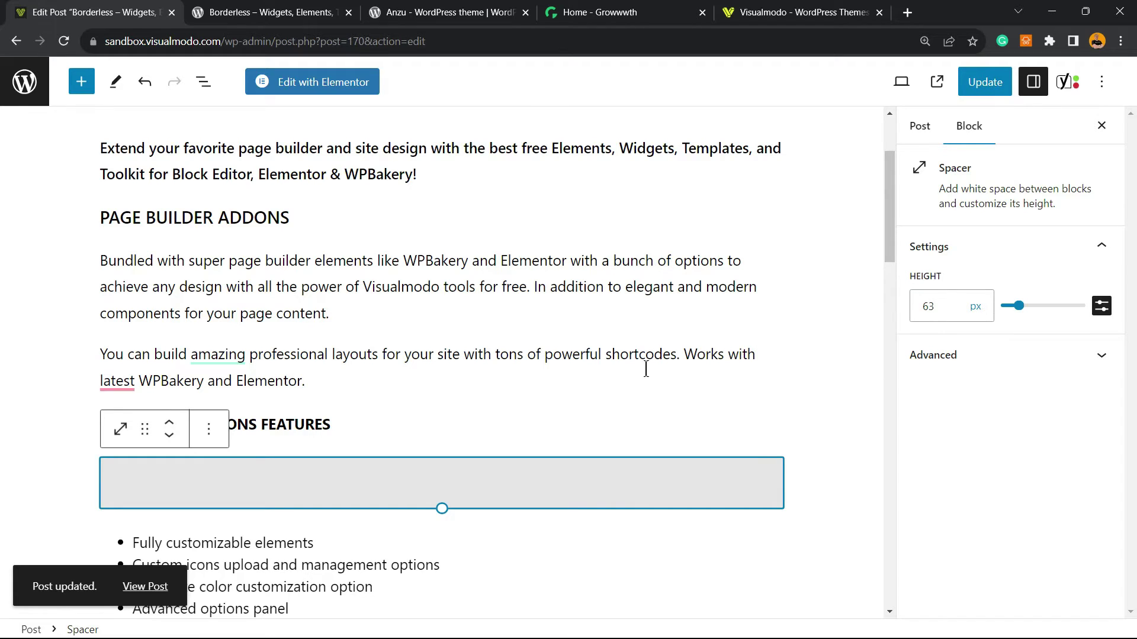
Step: Recheck the heading, spacer and Bundled with paragraph, update the post, and right-click the posts link
click(476, 417)
click(469, 466)
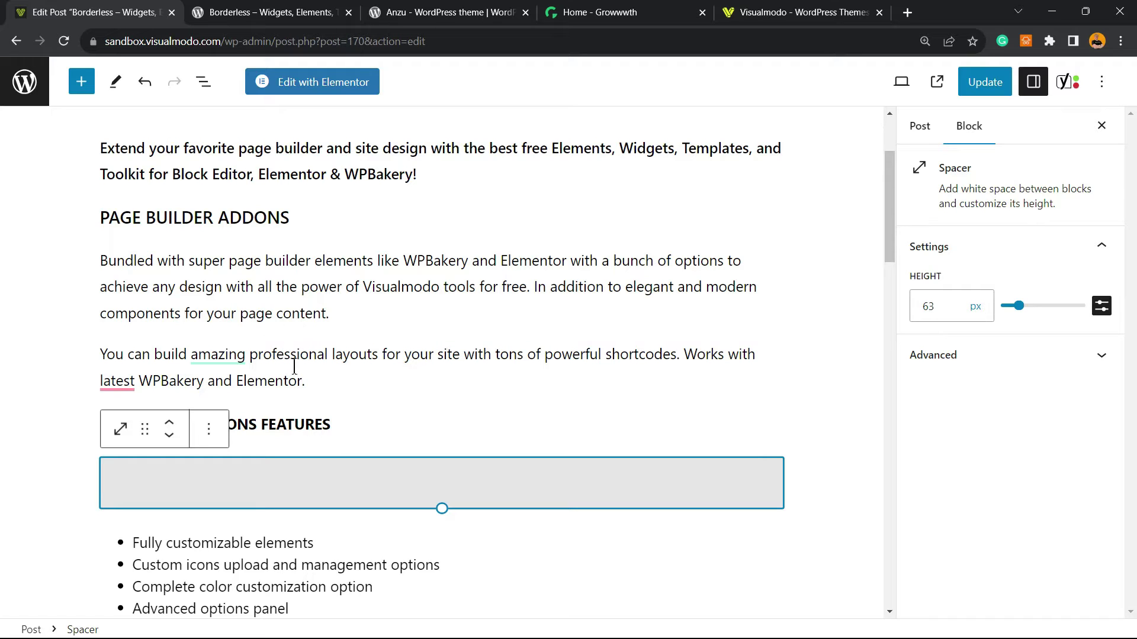
click(371, 308)
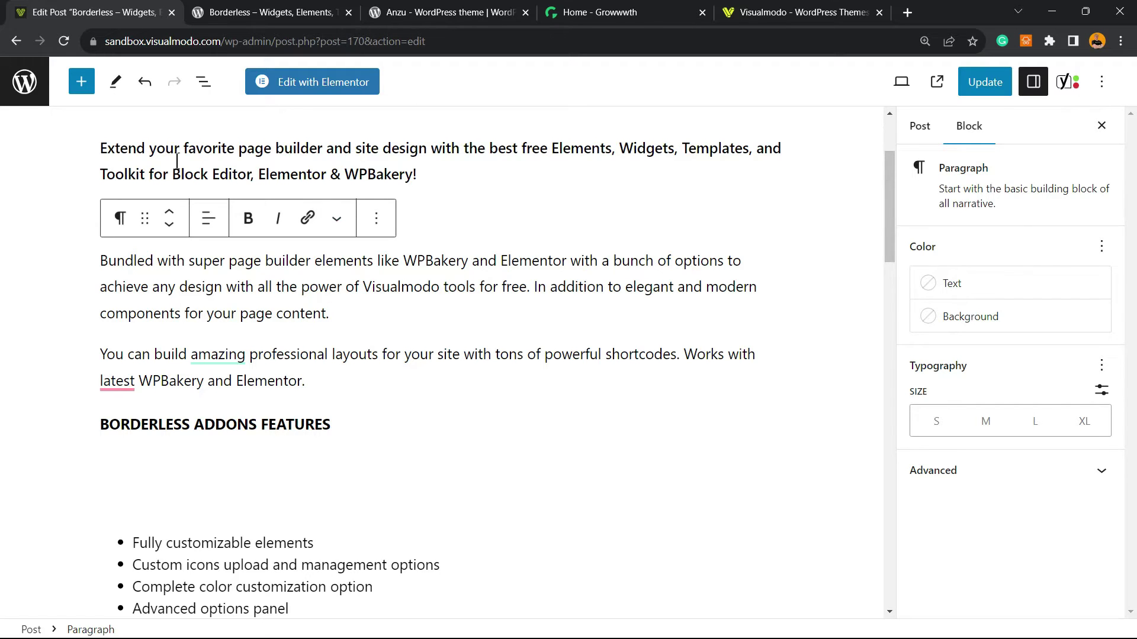
click(974, 83)
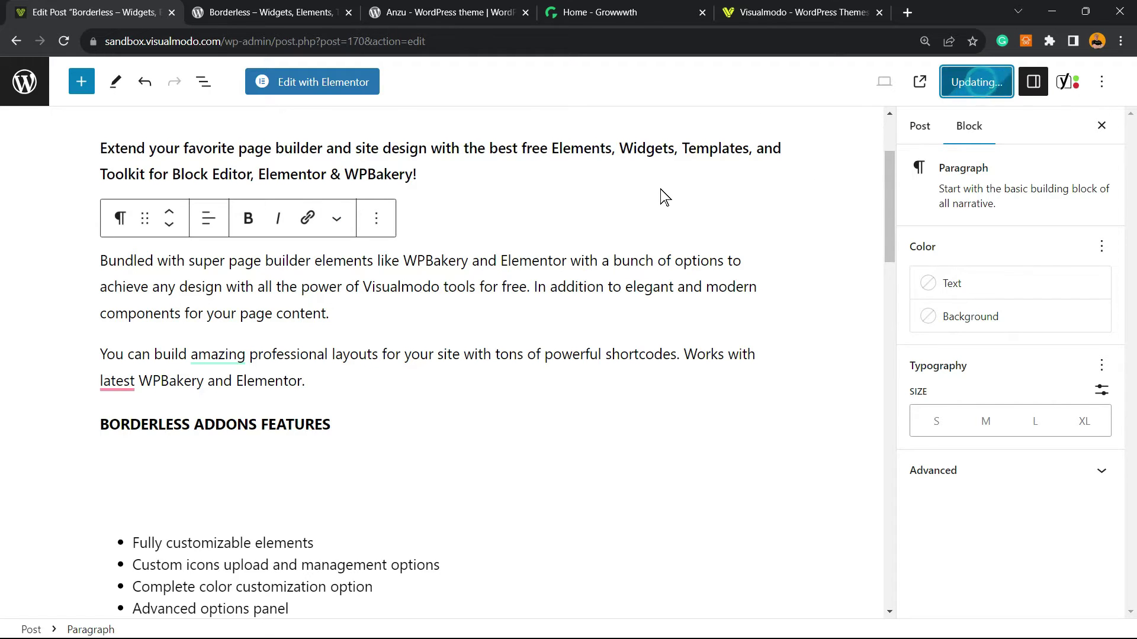
right_click(23, 96)
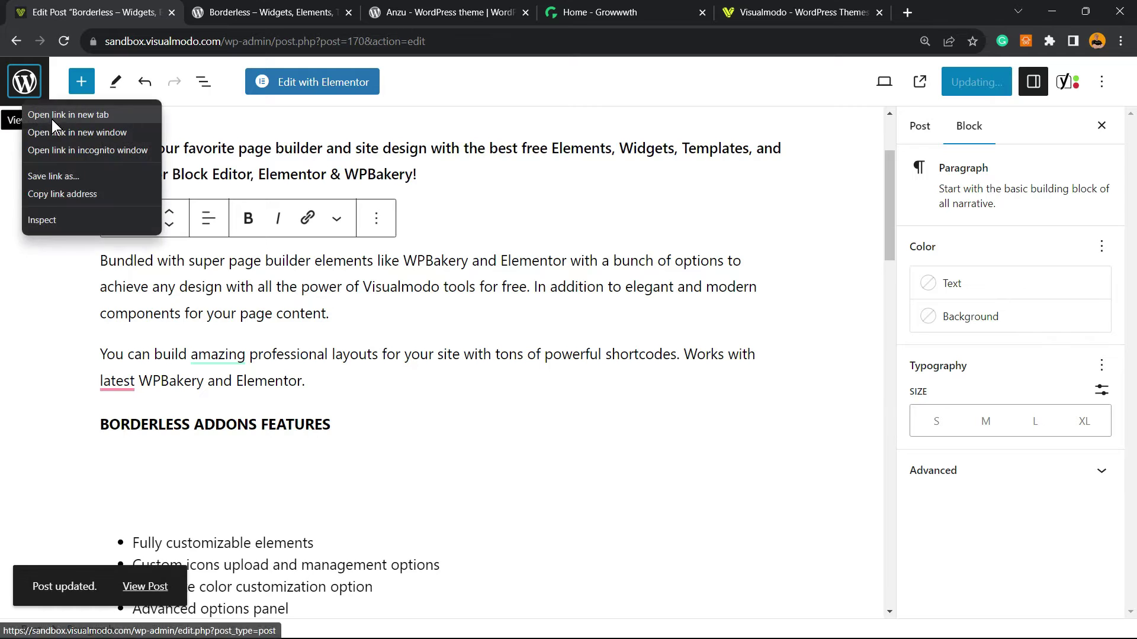
Step: Open the posts list in a new tab and switch to it
click(54, 114)
key(ctrl+Tab)
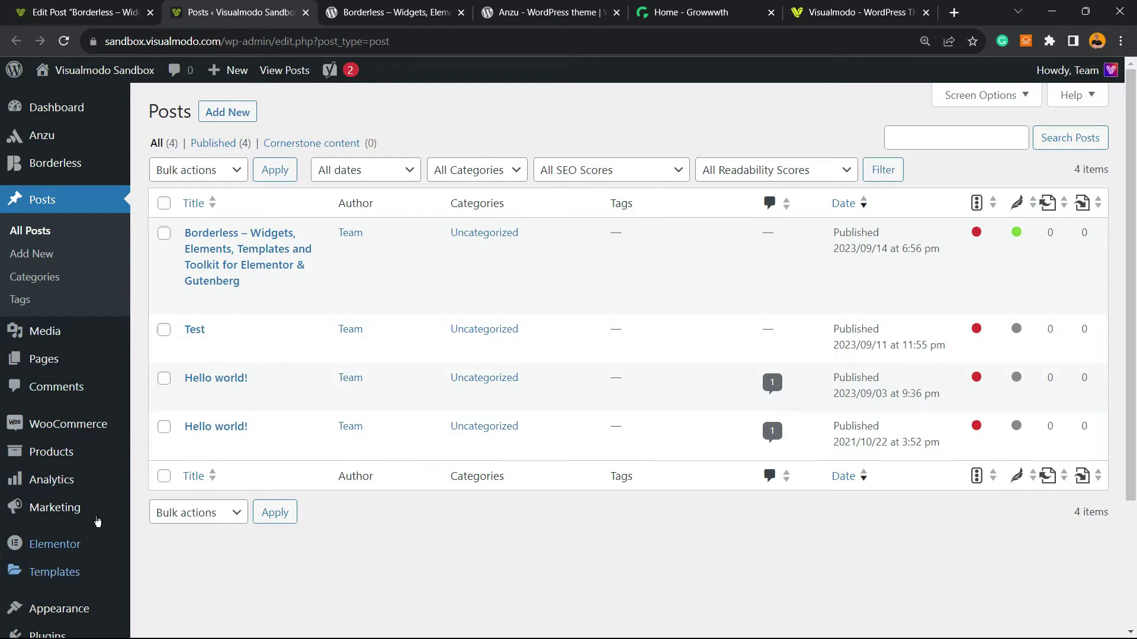
scroll(98, 521, down, 3)
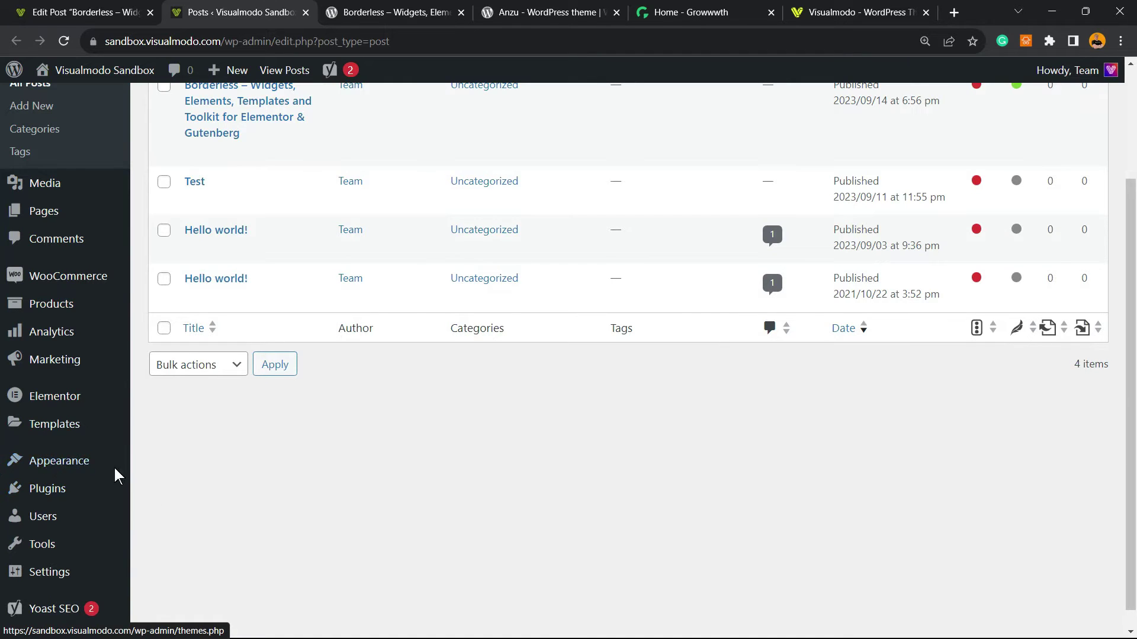
scroll(103, 466, up, 3)
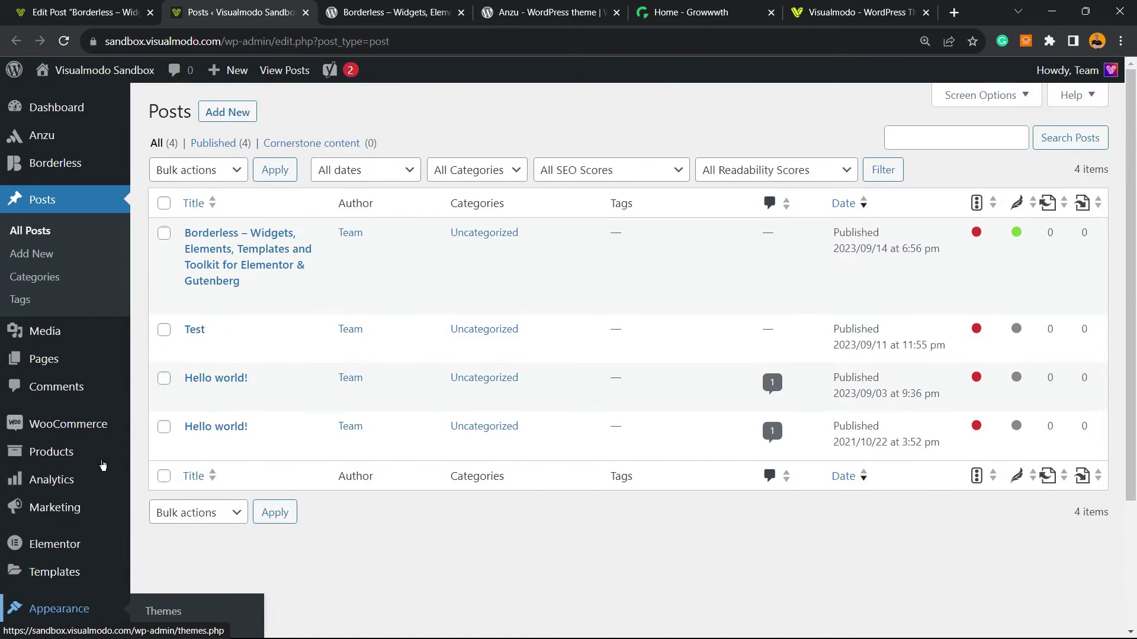
scroll(102, 466, down, 3)
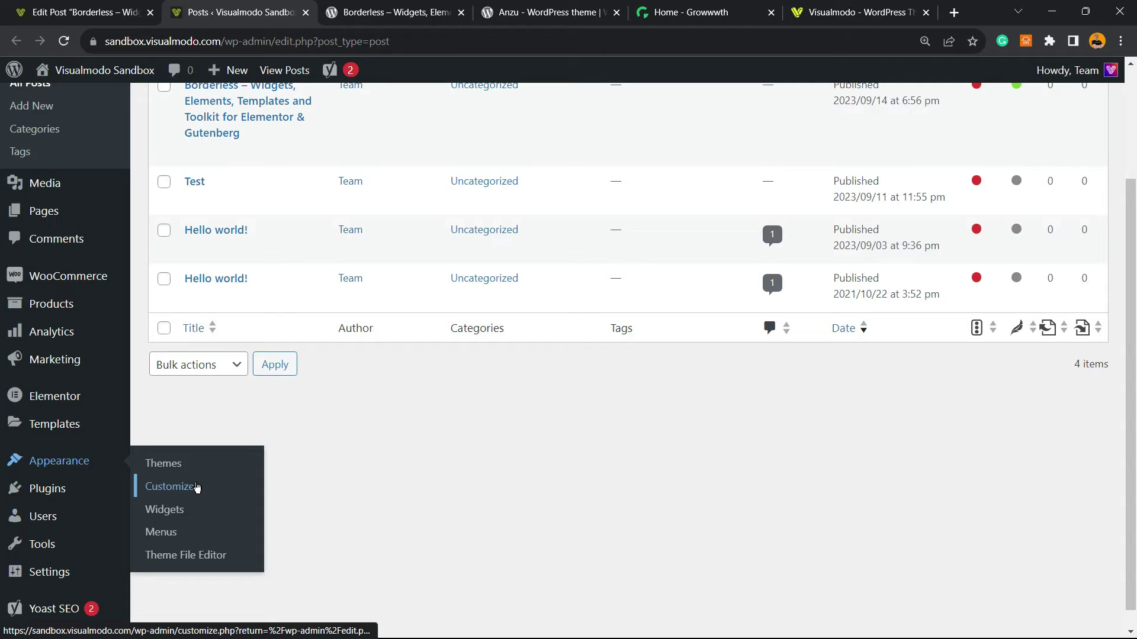
Step: Open Appearance > Customize and scroll through the Customizer sections
click(166, 492)
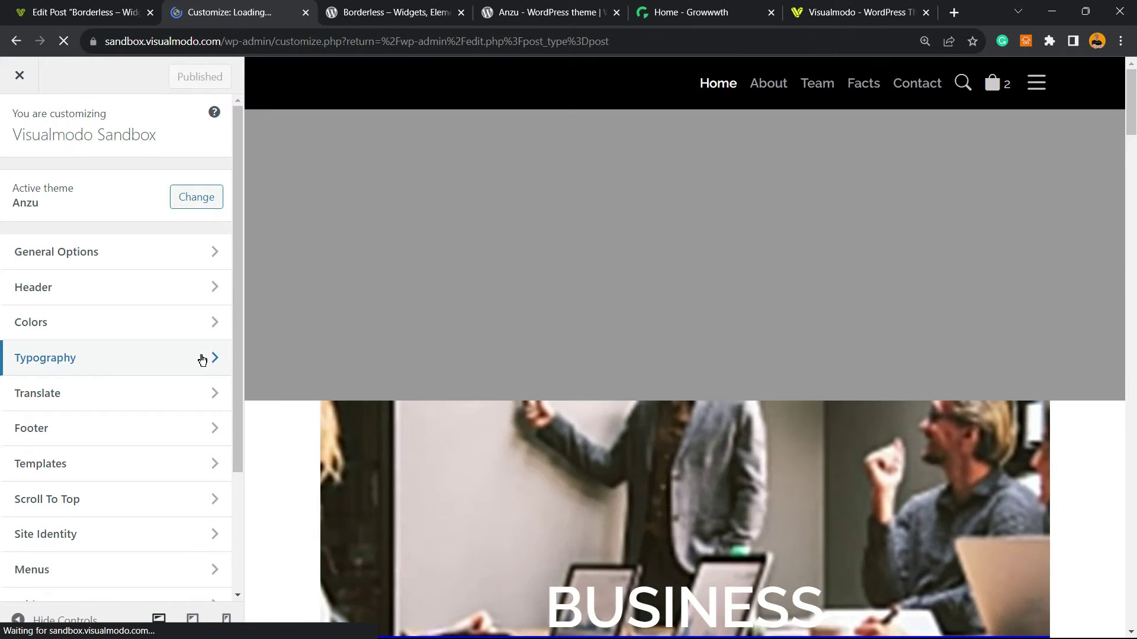
scroll(197, 373, down, 1)
scroll(194, 385, down, 2)
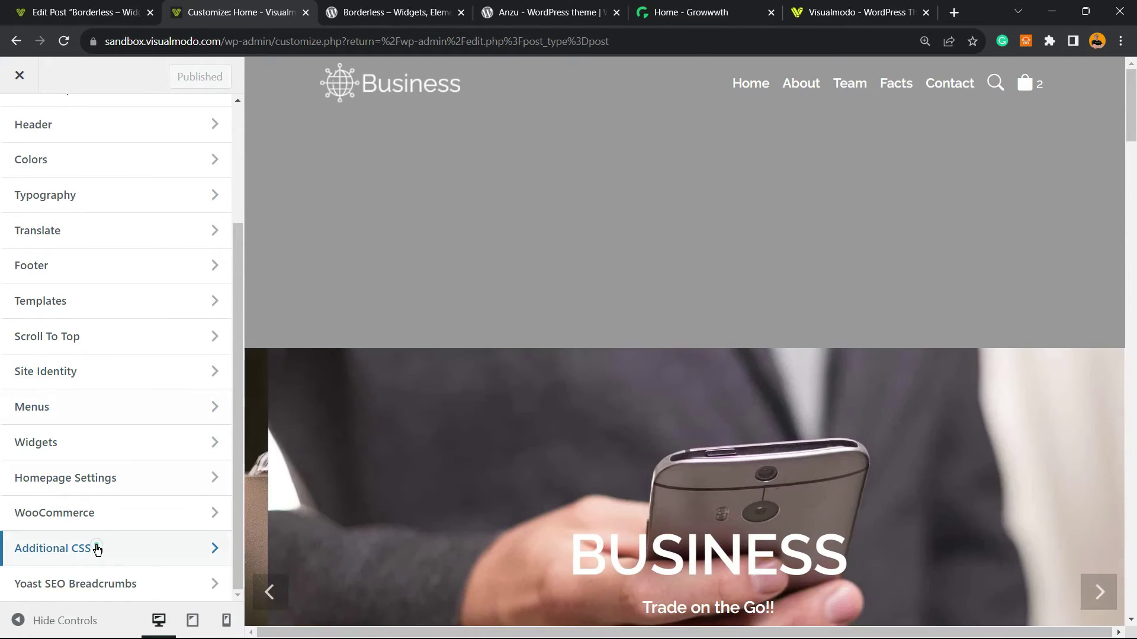
Step: Paste '.add-remove-bottom-space { margin-bottom: 0; }' into the Additional CSS editor
click(97, 545)
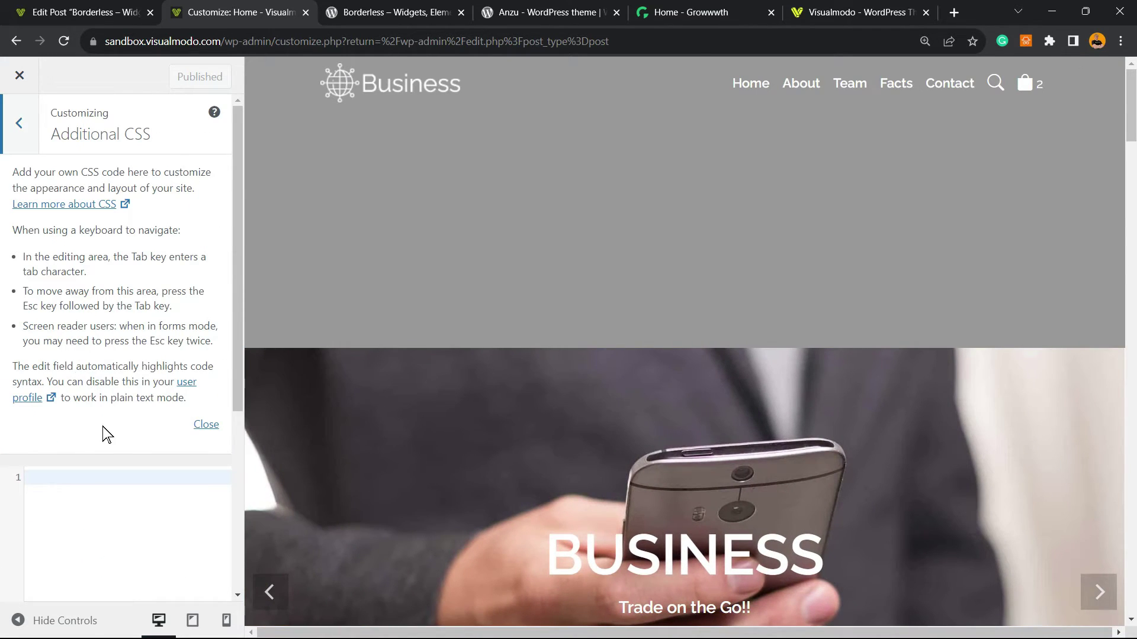
scroll(95, 444, down, 3)
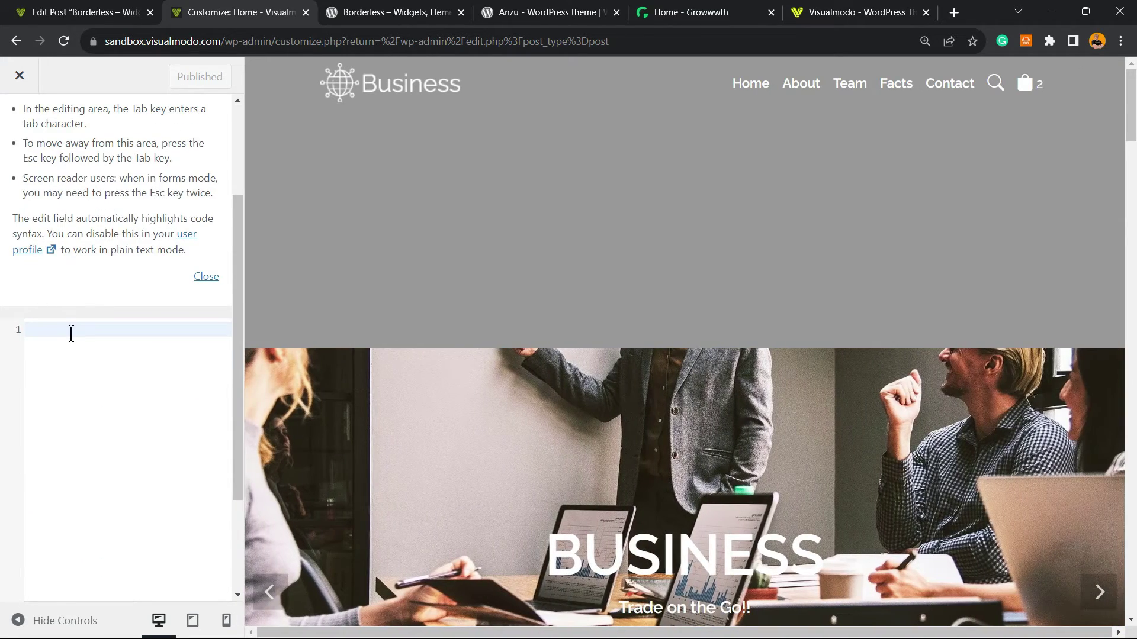
click(71, 334)
text(.add-remove-bottom-space {  margin-bottom: 0; })
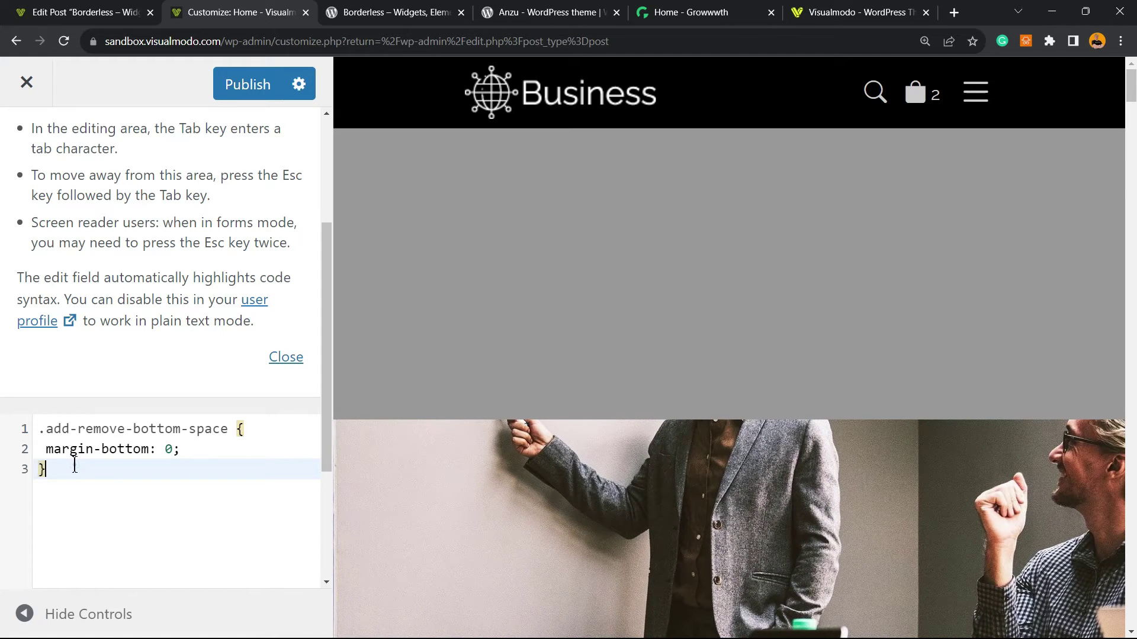
Step: Review the class selector and zero margin value, then publish the custom CSS
drag(73, 469, 26, 428)
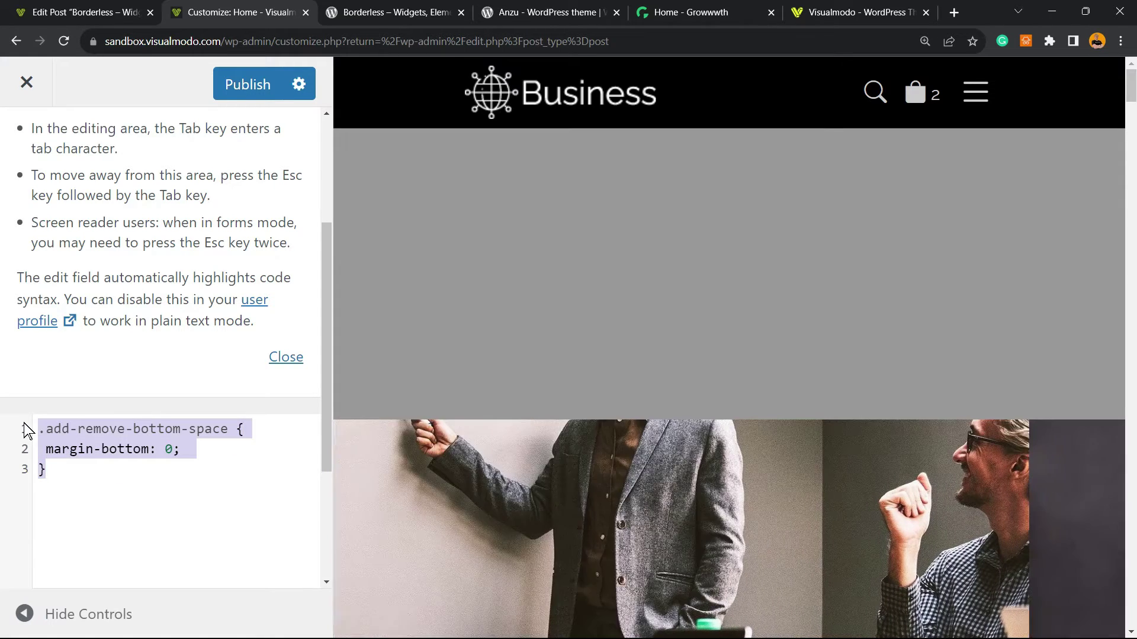
click(57, 426)
click(143, 426)
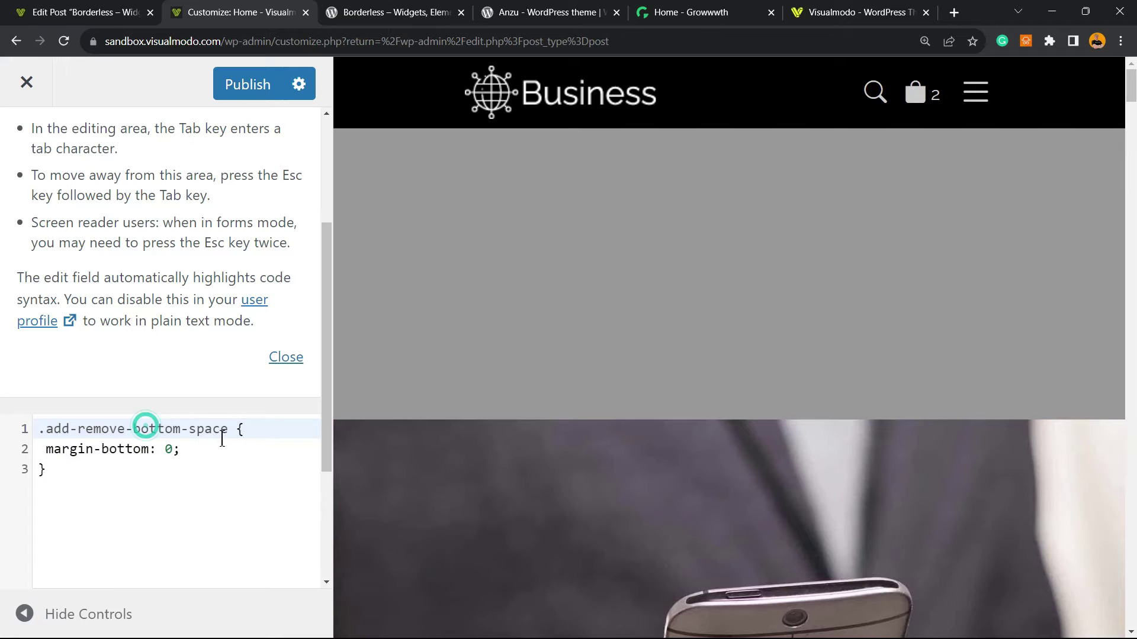
drag(229, 434, 38, 429)
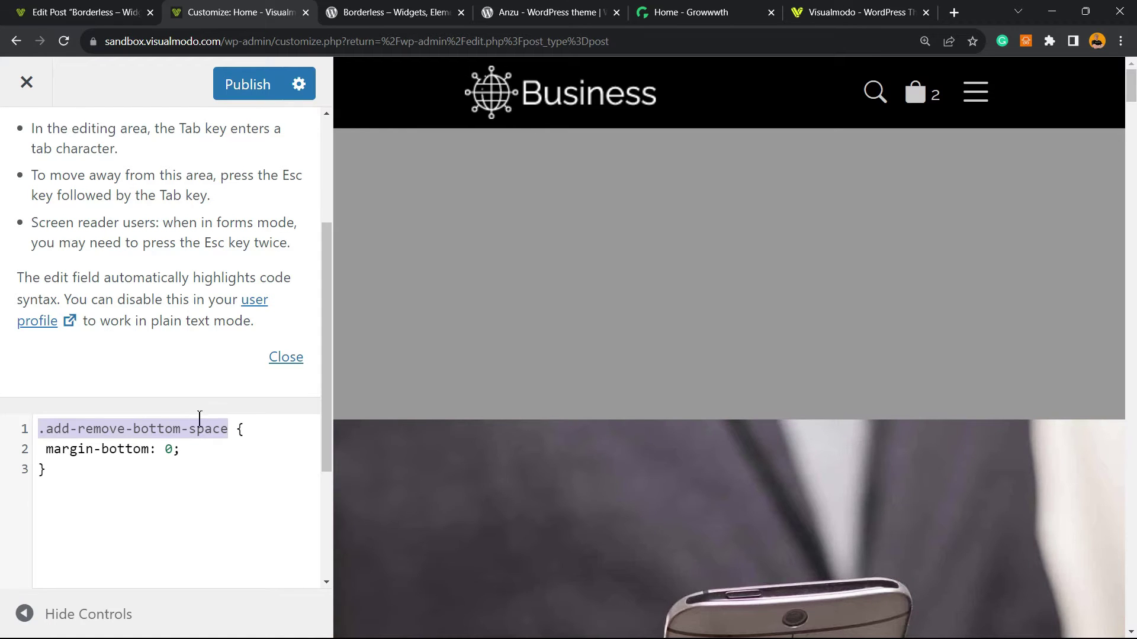
drag(200, 417, 10, 437)
double_click(165, 450)
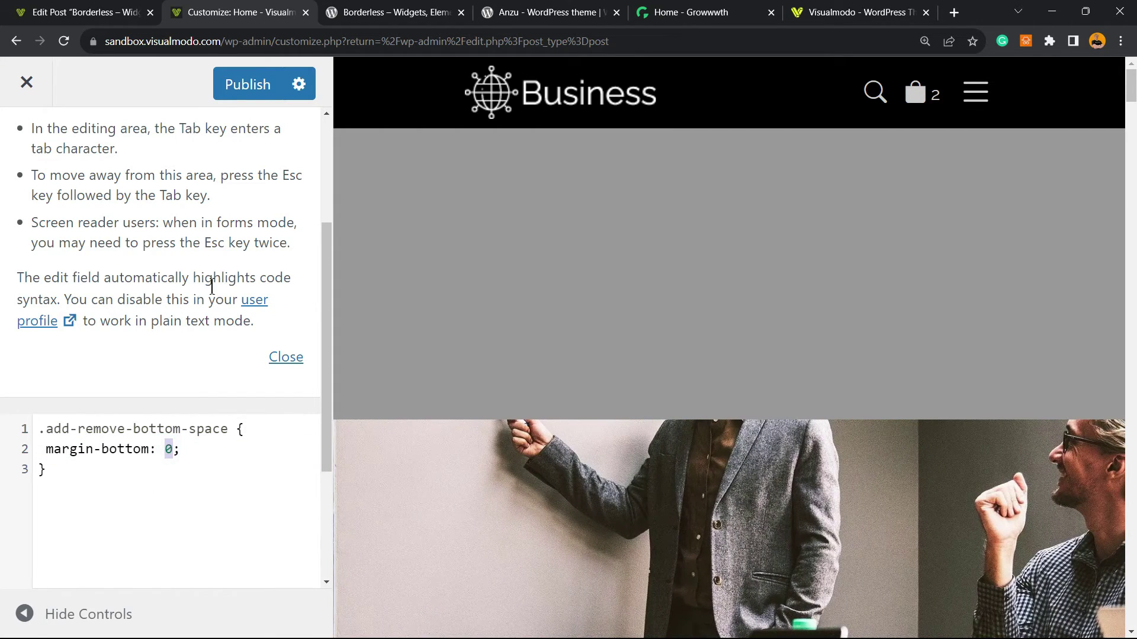
click(240, 94)
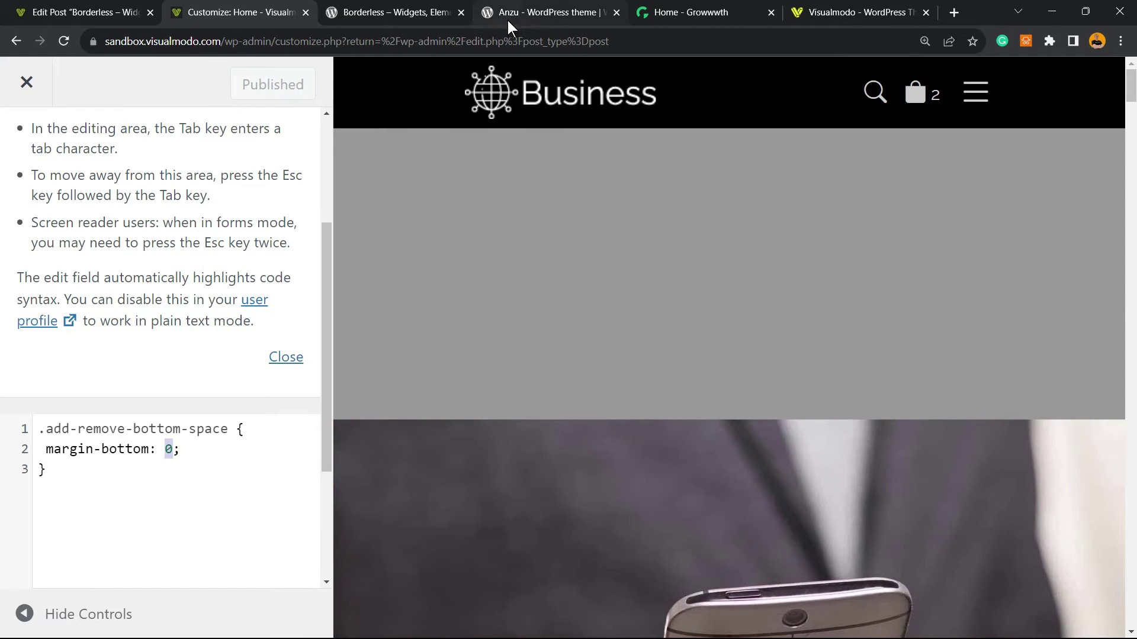
Step: Return to the post editor tab, reload it, and scroll to PAGE BUILDER ADDONS
key(ctrl+shift+Tab)
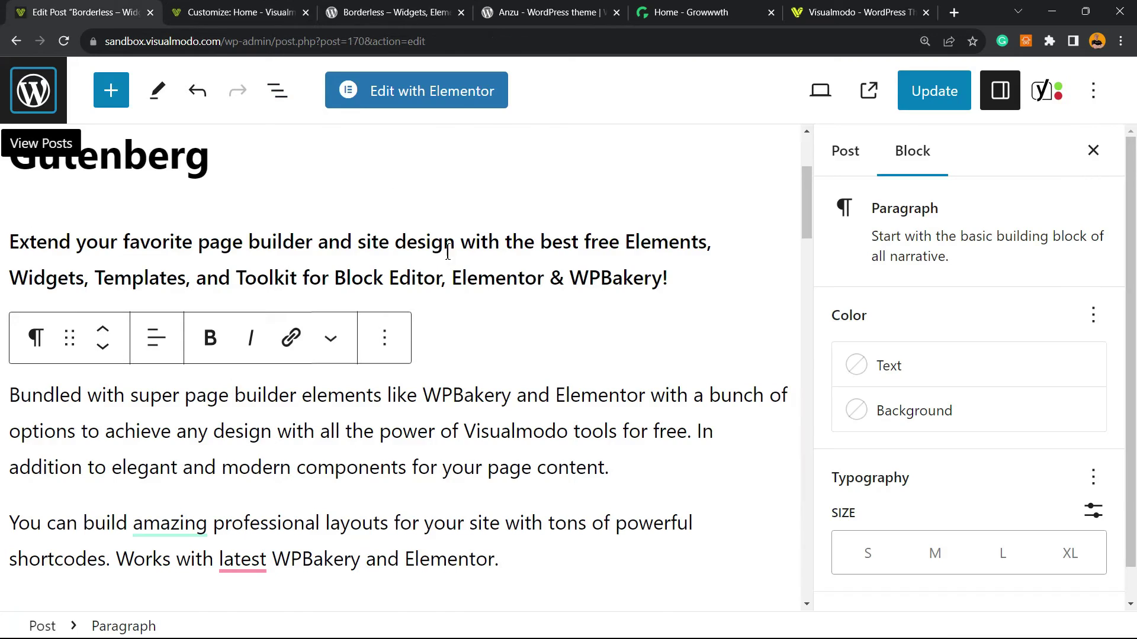
scroll(449, 253, up, 4)
key(F5)
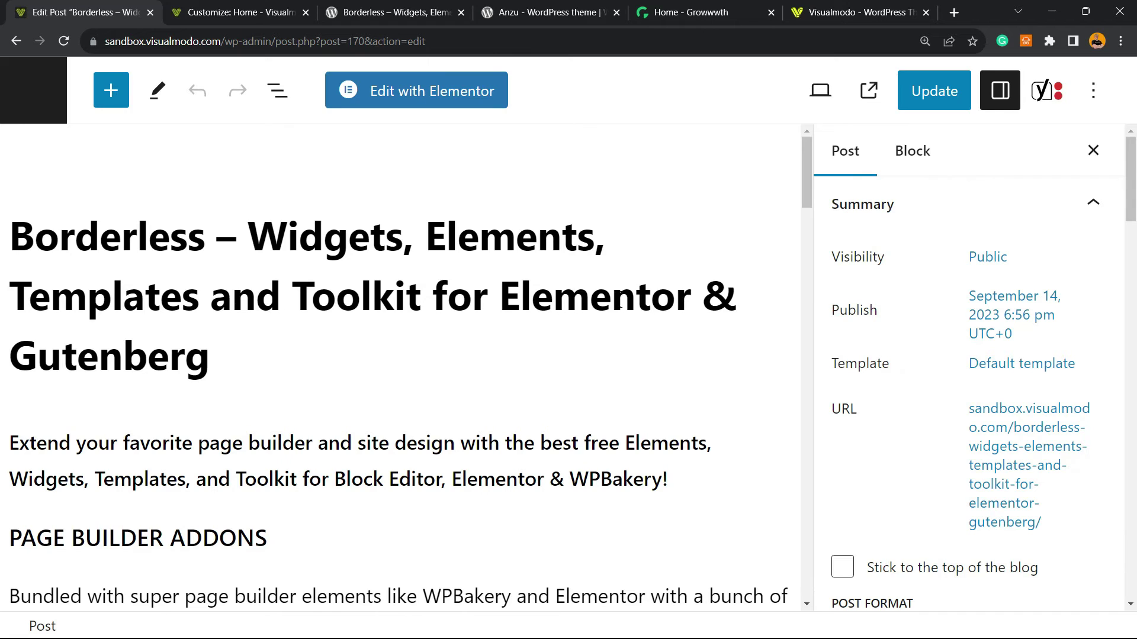
scroll(732, 364, down, 3)
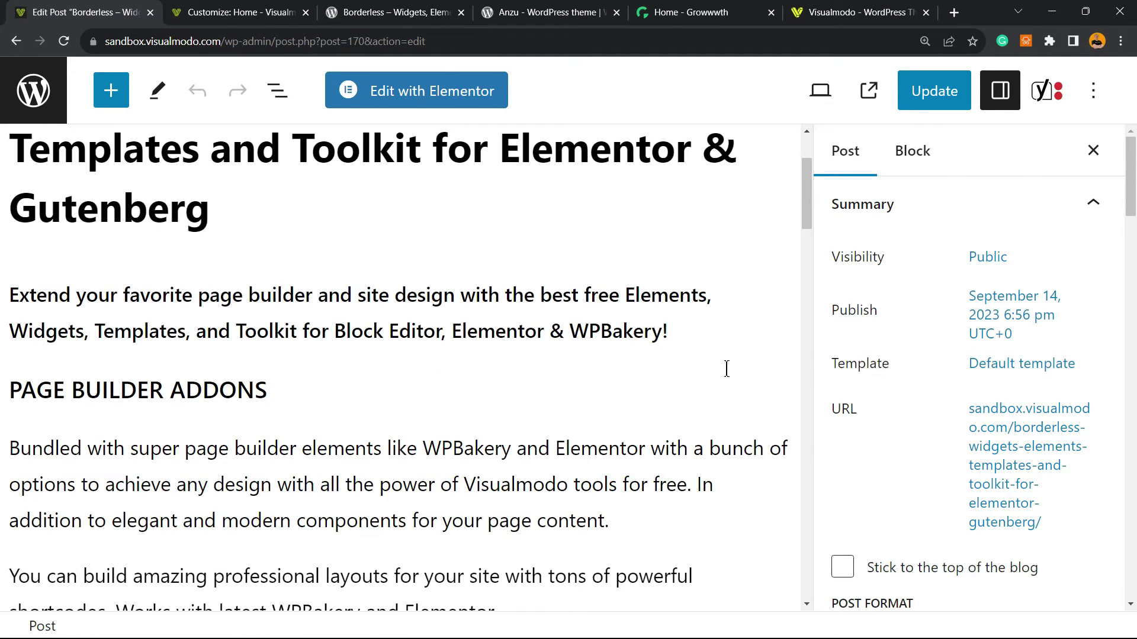
scroll(876, 264, down, 2)
scroll(911, 285, down, 3)
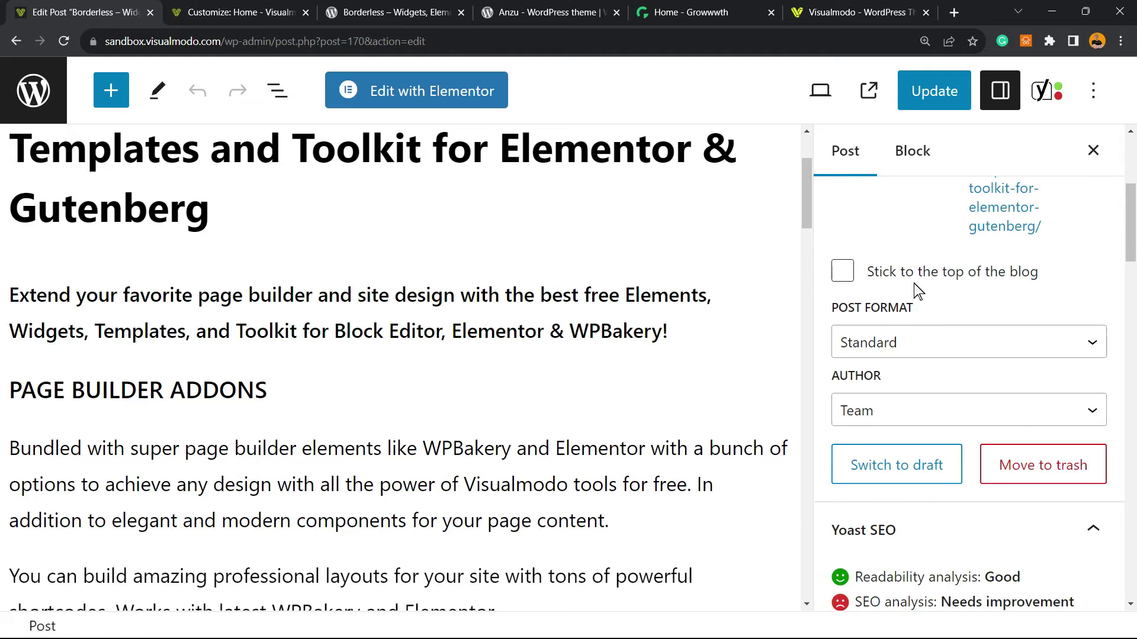
scroll(713, 353, down, 3)
Step: Select the first paragraph block under PAGE BUILDER ADDONS
click(396, 348)
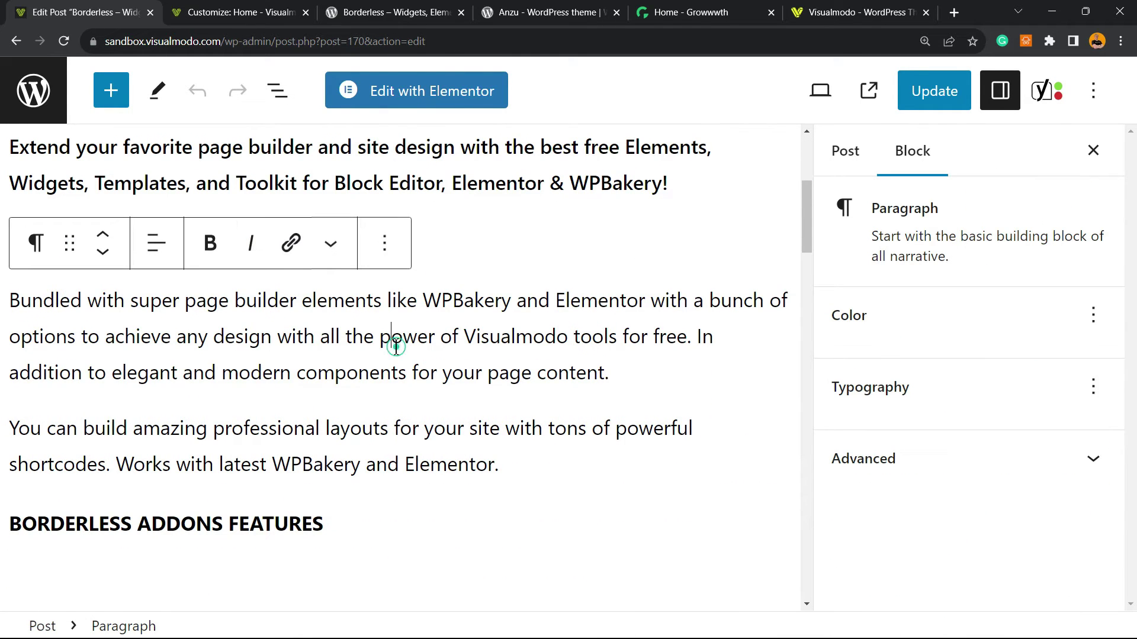
click(652, 348)
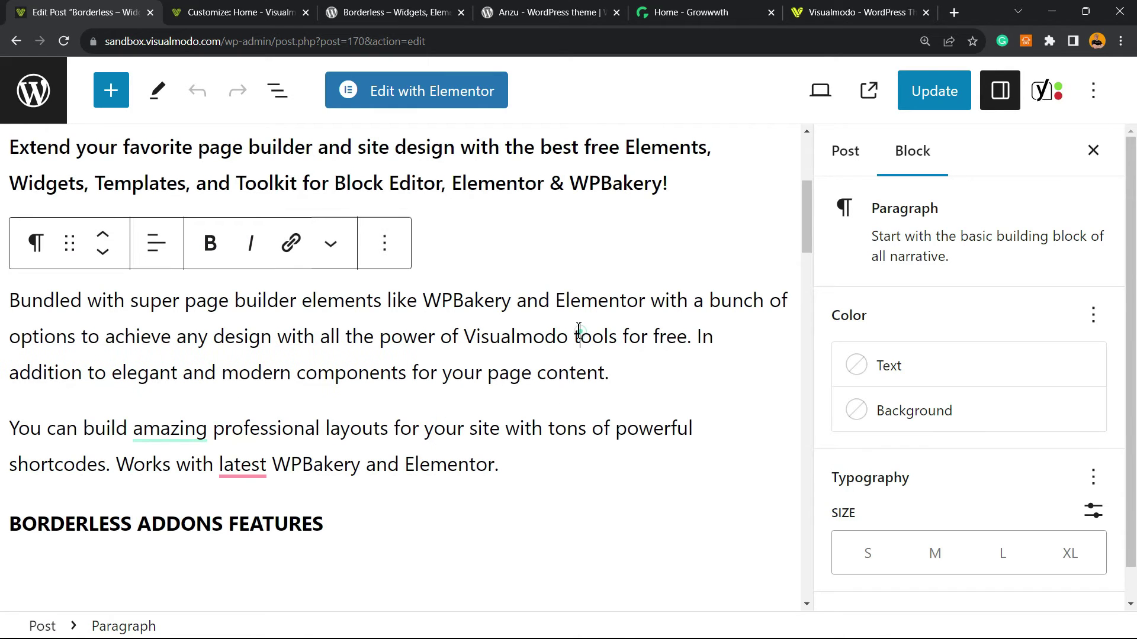
click(279, 299)
triple_click(278, 299)
click(385, 304)
click(516, 303)
scroll(971, 290, down, 1)
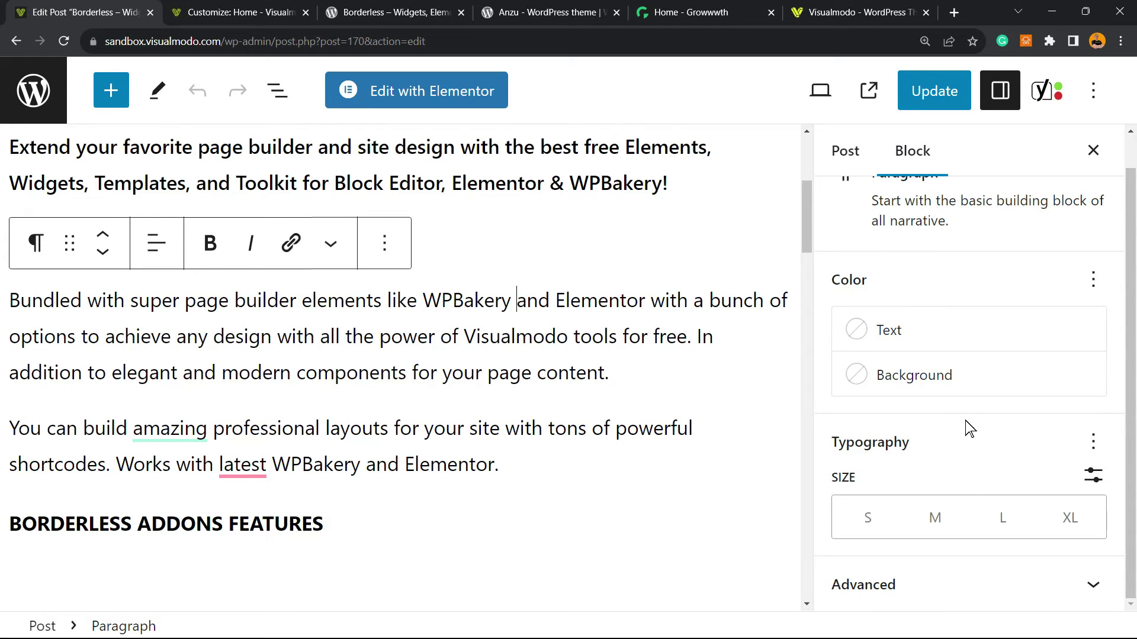
Step: Enter 'add-remove-bottom-space' as the paragraph's Additional CSS class without the leading dot, and update the post
click(936, 589)
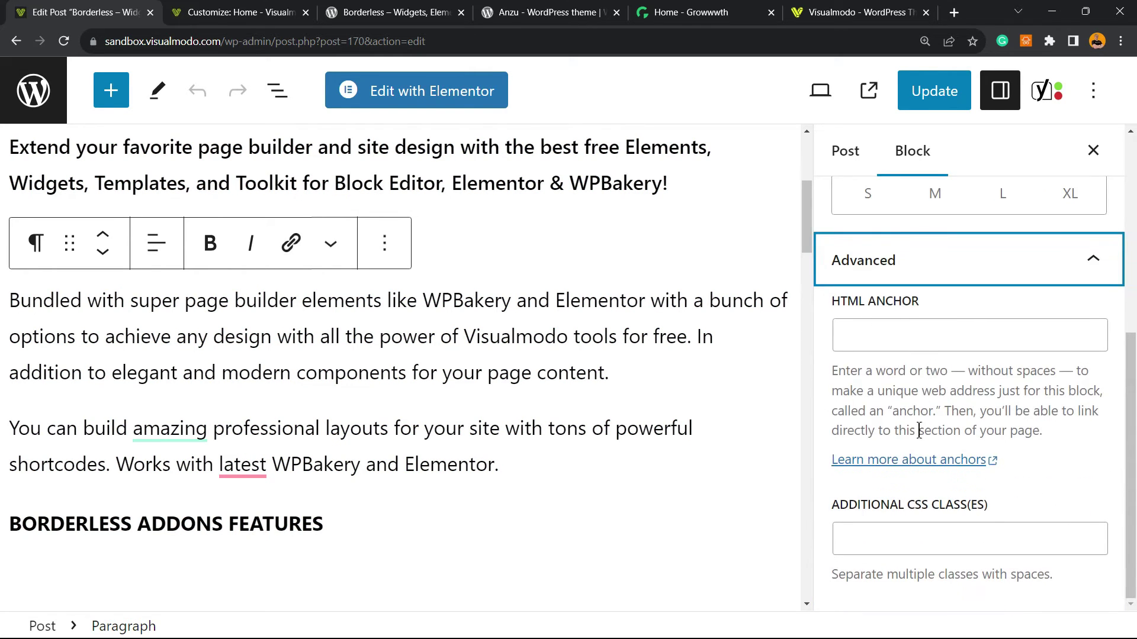
click(885, 540)
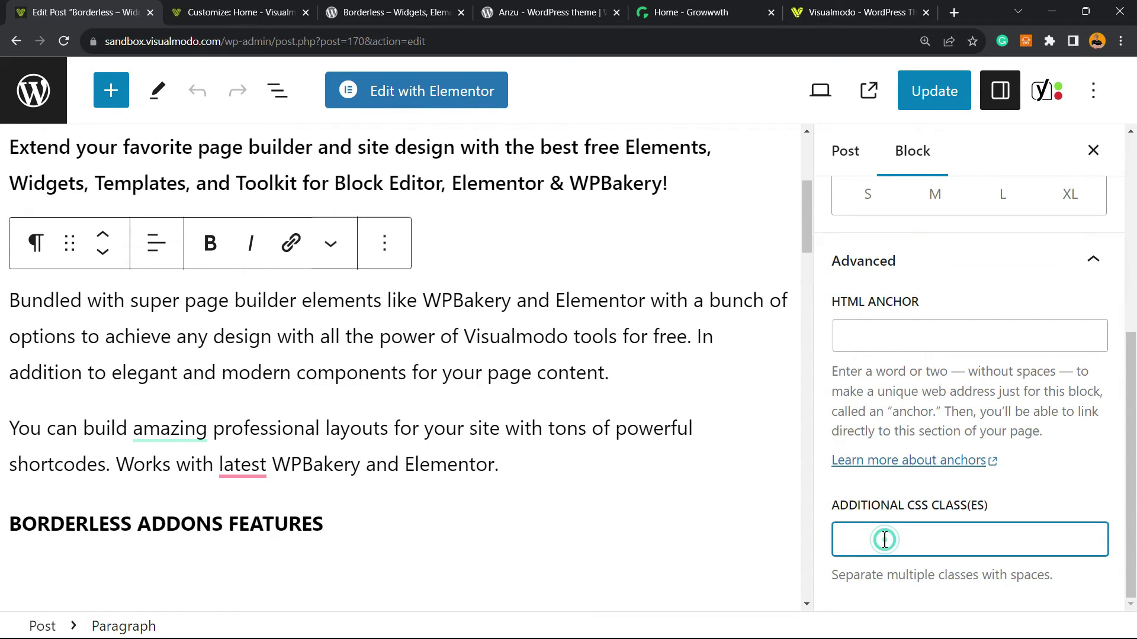
text(.add-remove-bottom-space)
triple_click(925, 540)
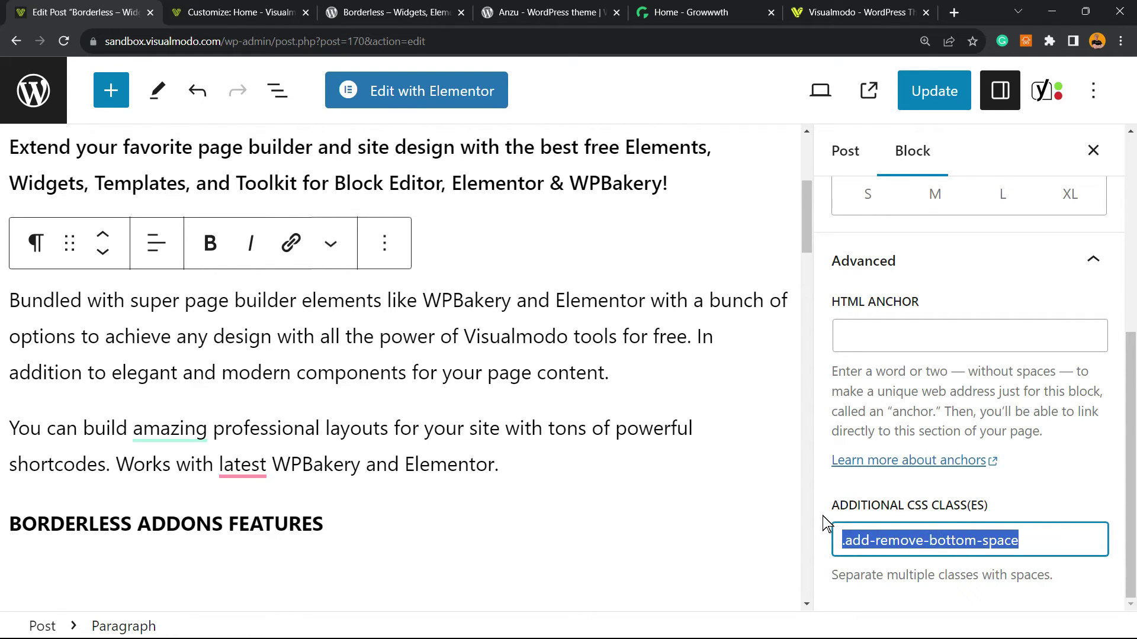
click(858, 540)
key(ctrl+s)
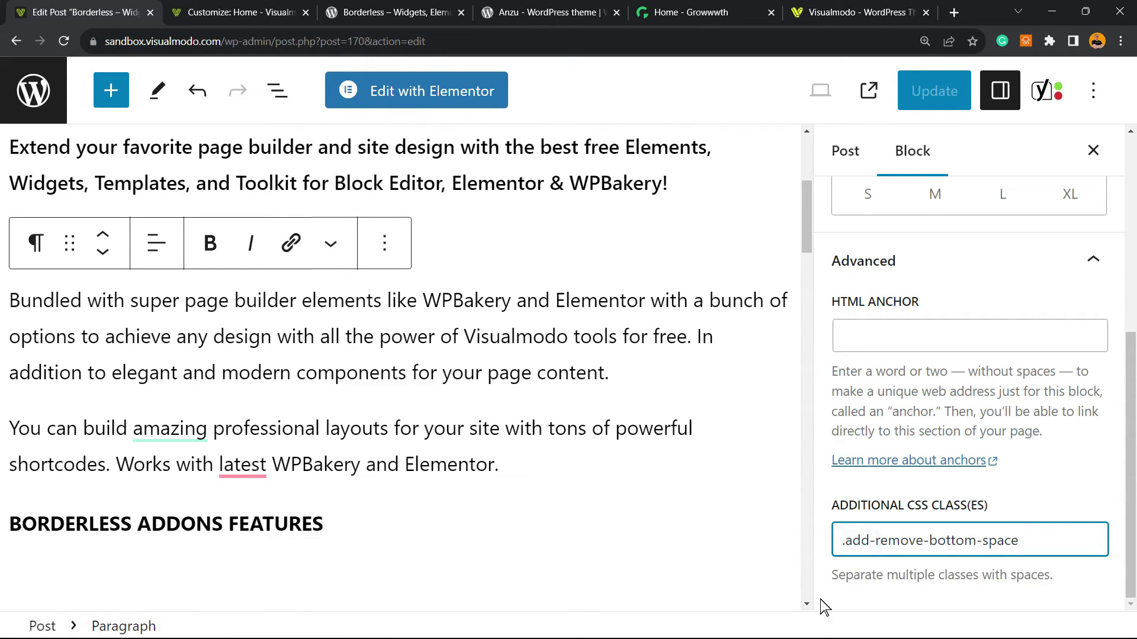
key(BackSpace)
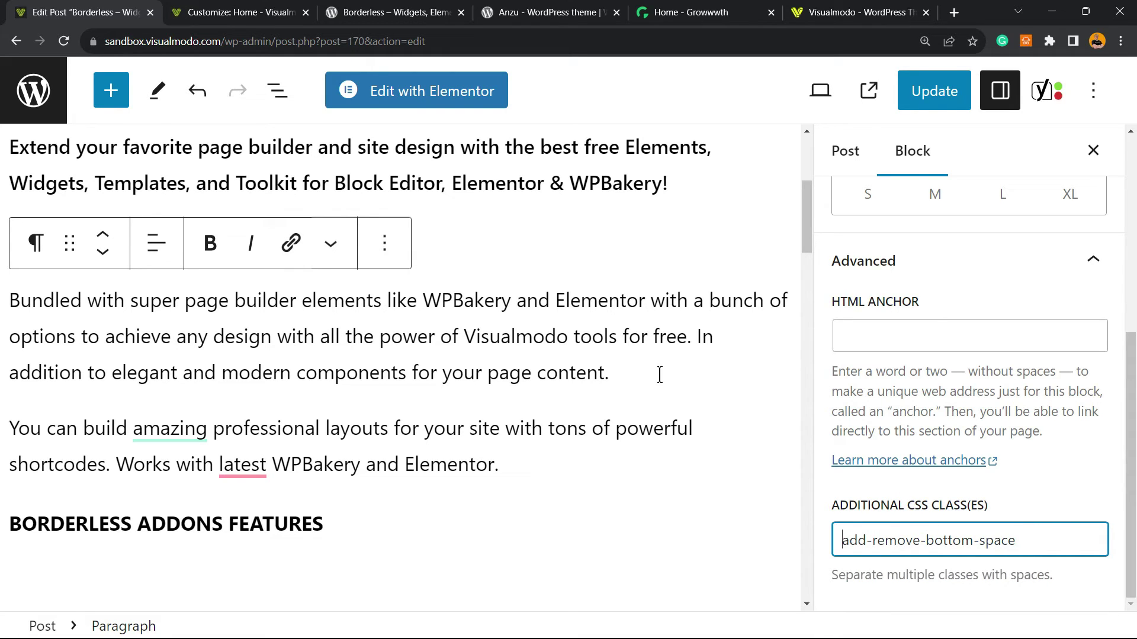
click(912, 92)
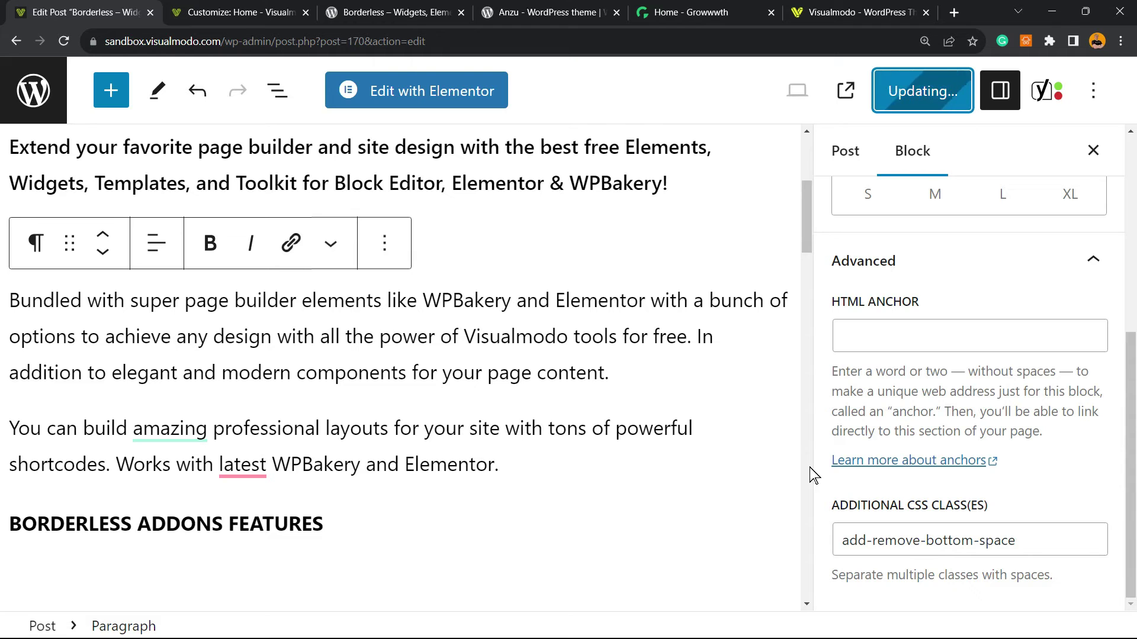
click(1040, 539)
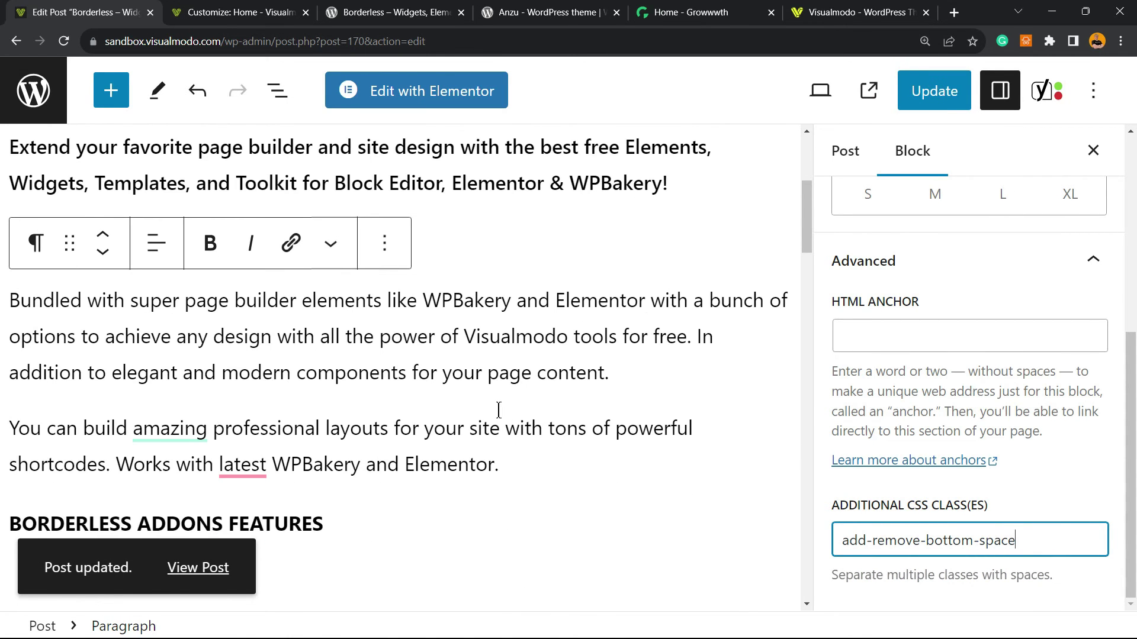
key(F5)
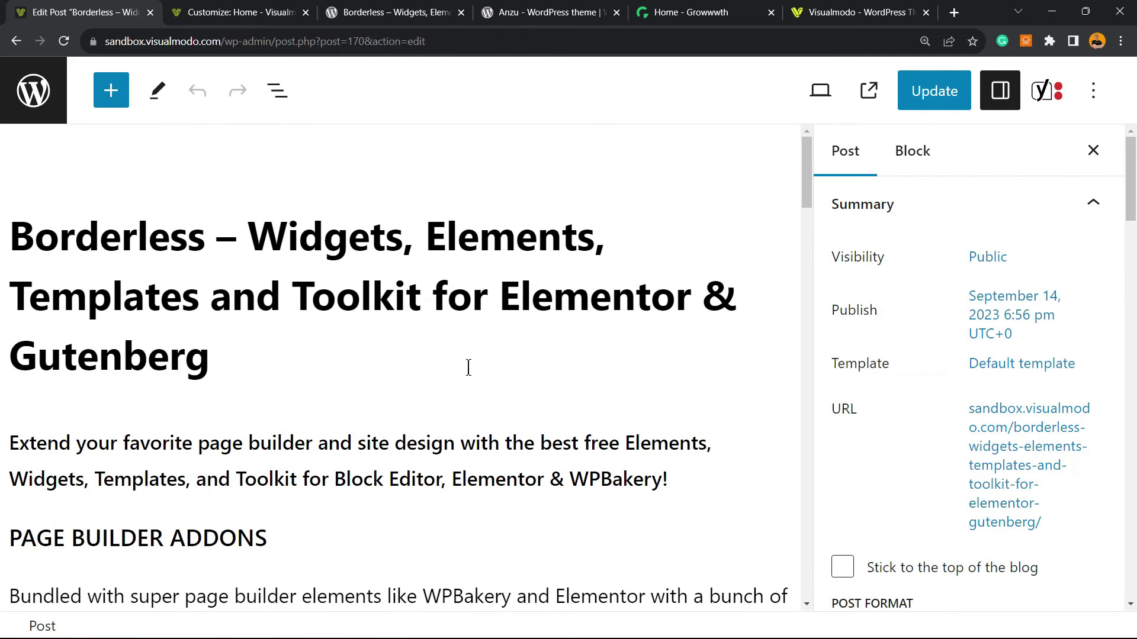
Step: Recheck the first PAGE BUILDER ADDONS paragraph in the reloaded editor, then view the live post
scroll(477, 363, down, 2)
scroll(450, 370, down, 4)
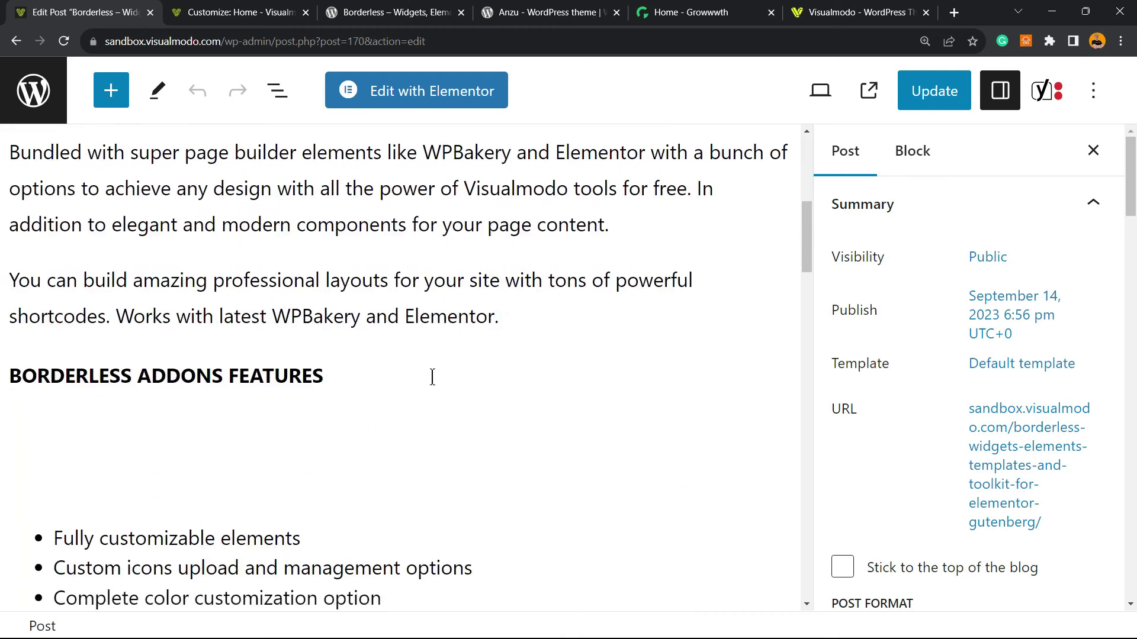
scroll(431, 376, up, 2)
scroll(432, 375, up, 4)
scroll(433, 377, down, 5)
scroll(433, 377, up, 2)
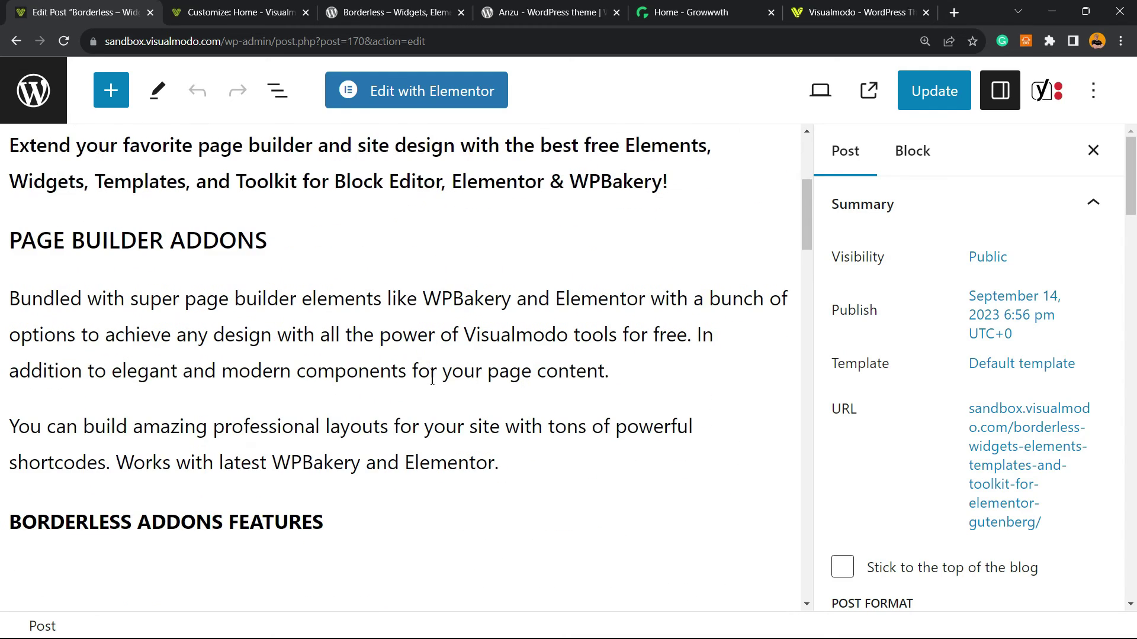
click(407, 417)
click(533, 370)
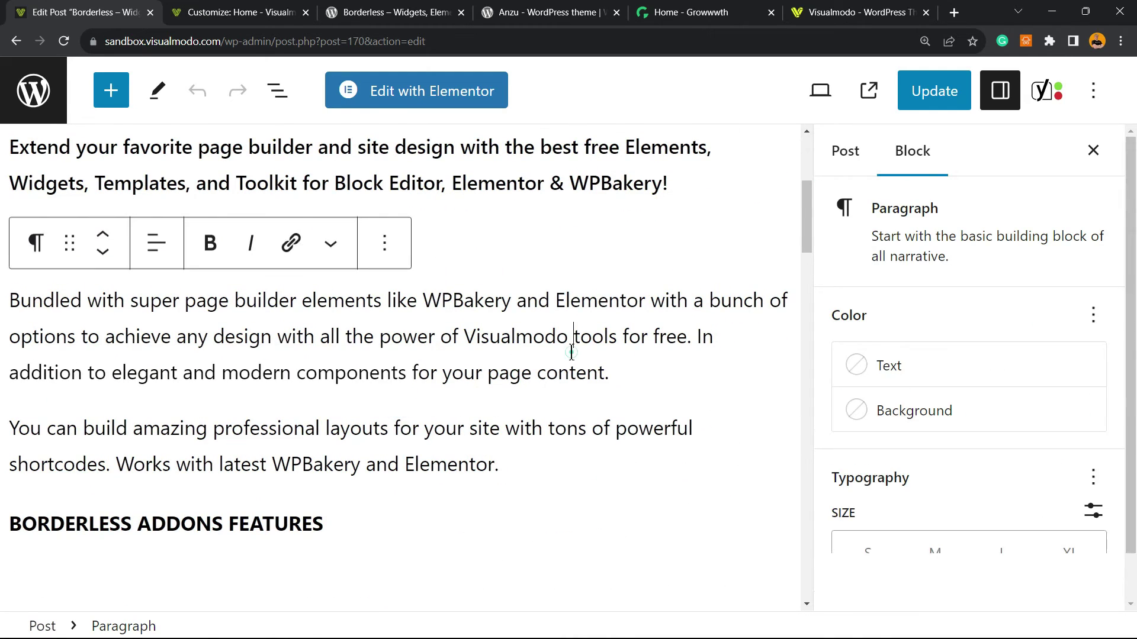
drag(611, 373, 602, 363)
triple_click(602, 364)
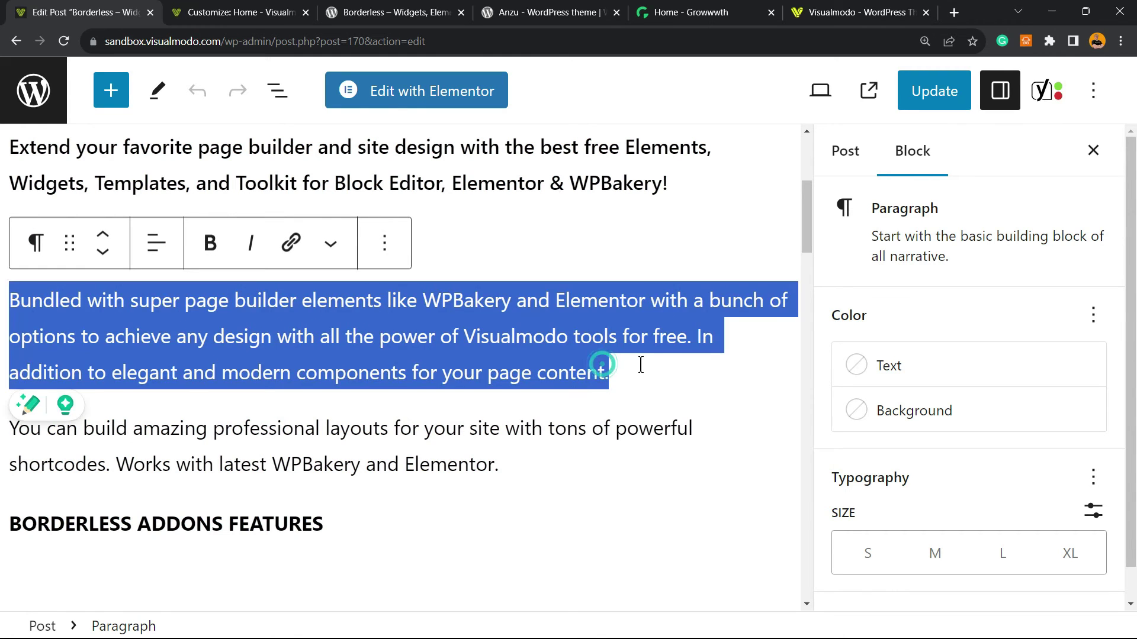
click(640, 363)
scroll(549, 363, up, 5)
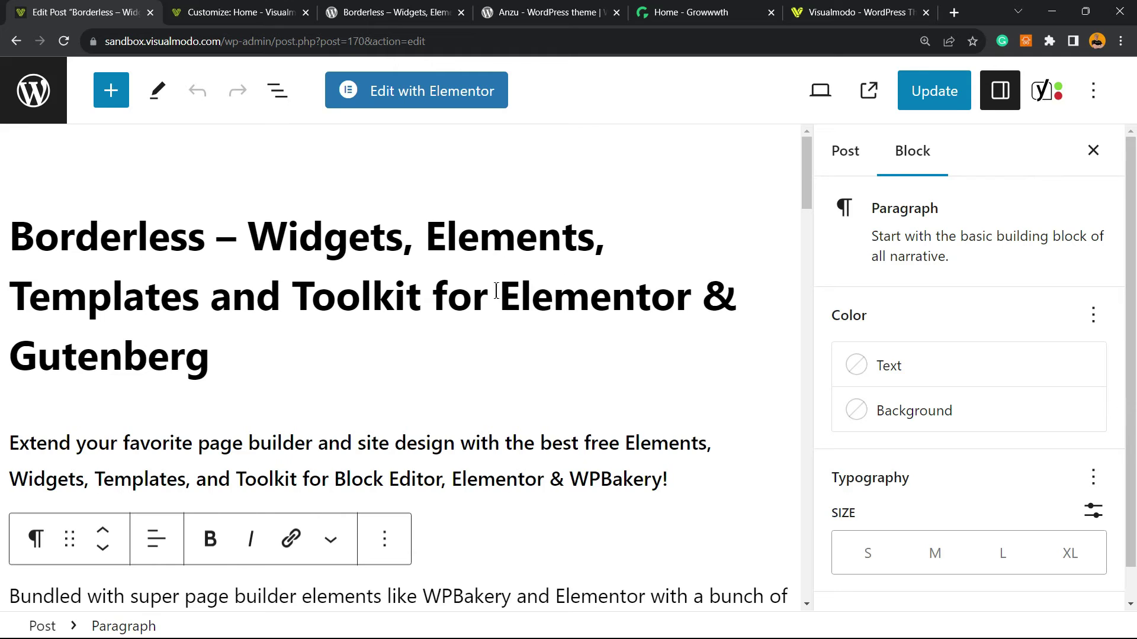
click(214, 14)
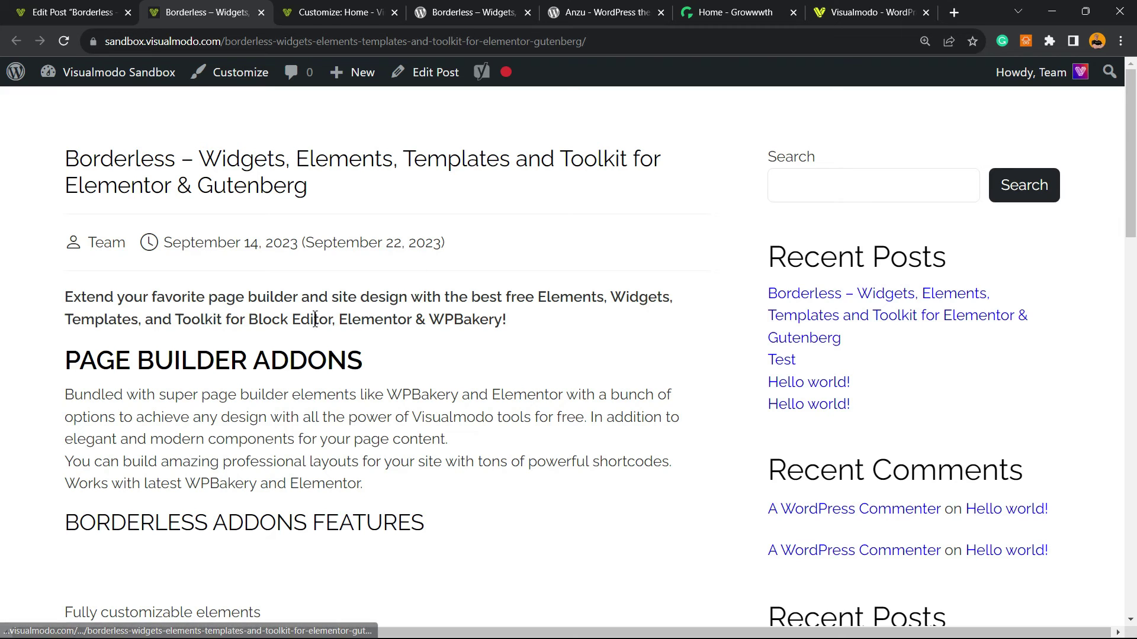
Step: Select the Bundled with paragraph text on the live post to inspect the spacing
scroll(332, 296, down, 1)
scroll(308, 296, down, 2)
triple_click(357, 269)
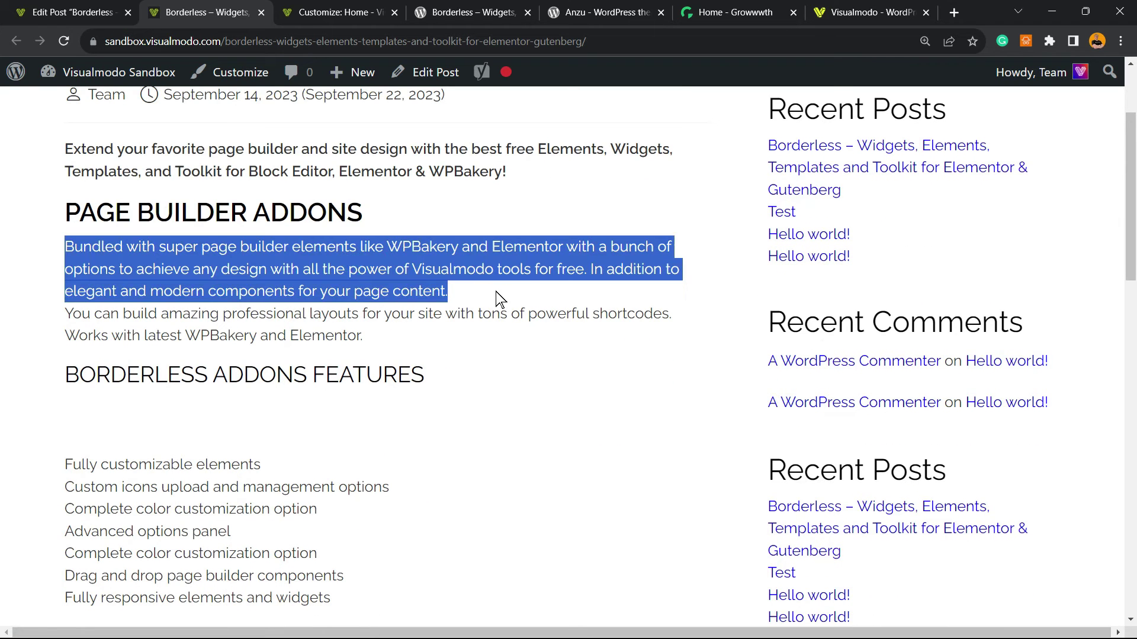
drag(495, 336, 416, 246)
click(416, 247)
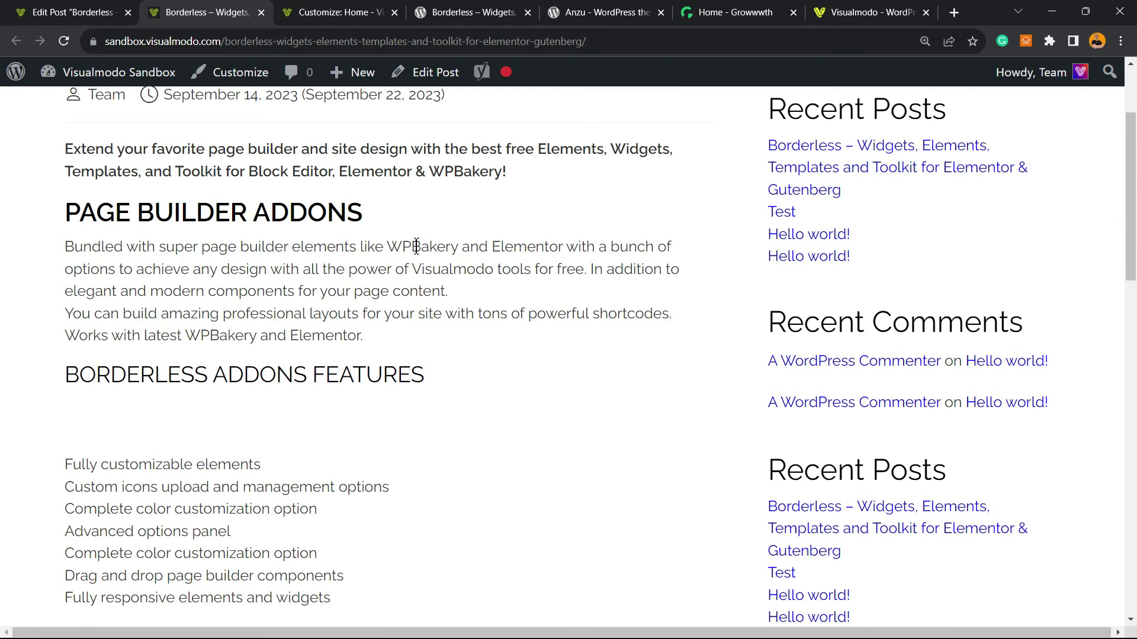
Step: Go back to the Edit Post tab and select the Bundled with paragraph block
click(77, 12)
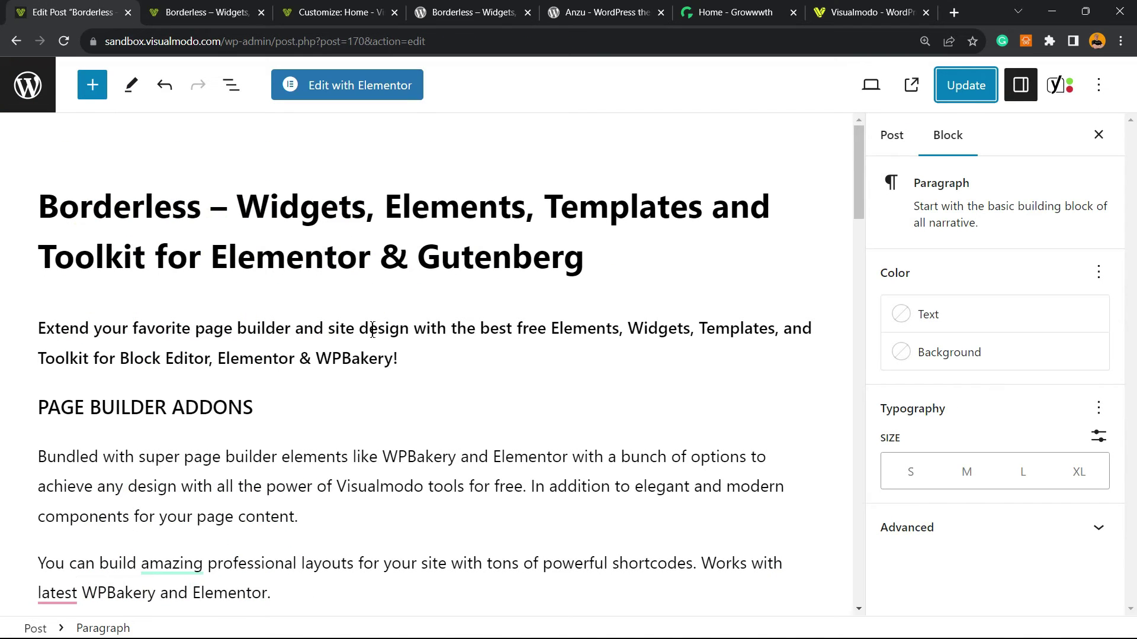
triple_click(312, 480)
scroll(324, 468, down, 2)
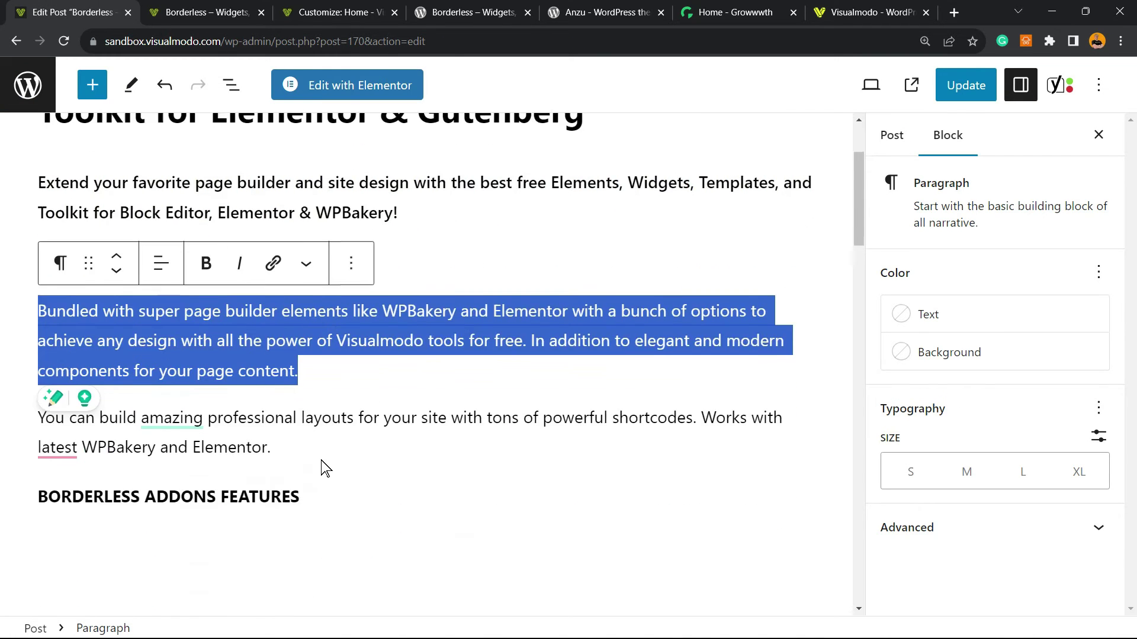
scroll(322, 462, down, 2)
scroll(320, 460, up, 2)
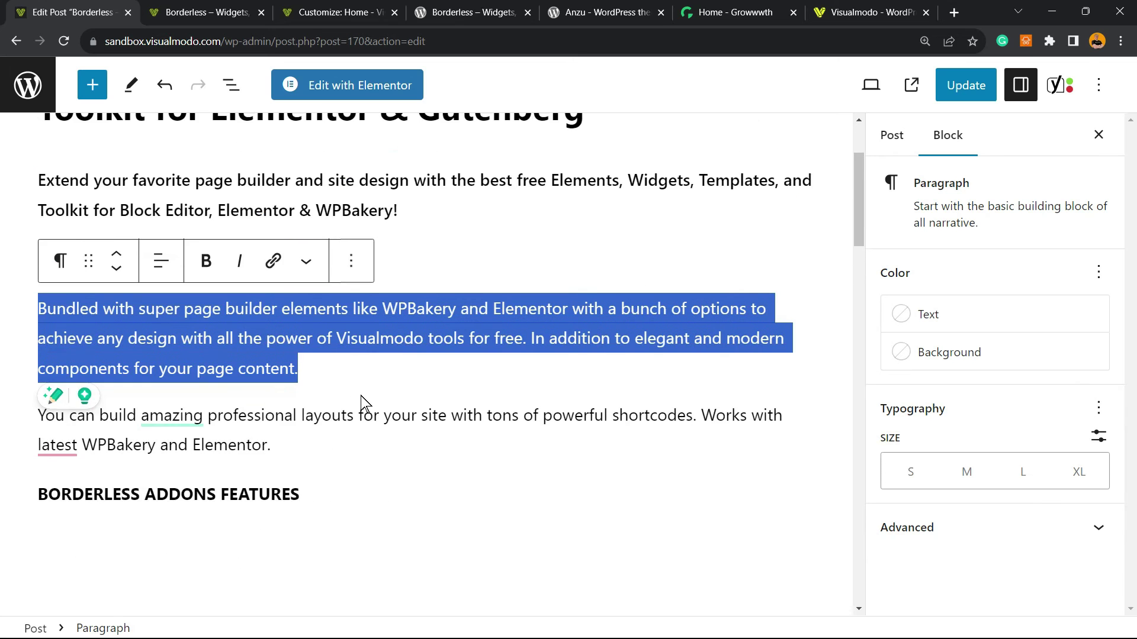
scroll(362, 403, down, 2)
scroll(363, 408, down, 1)
scroll(361, 399, up, 2)
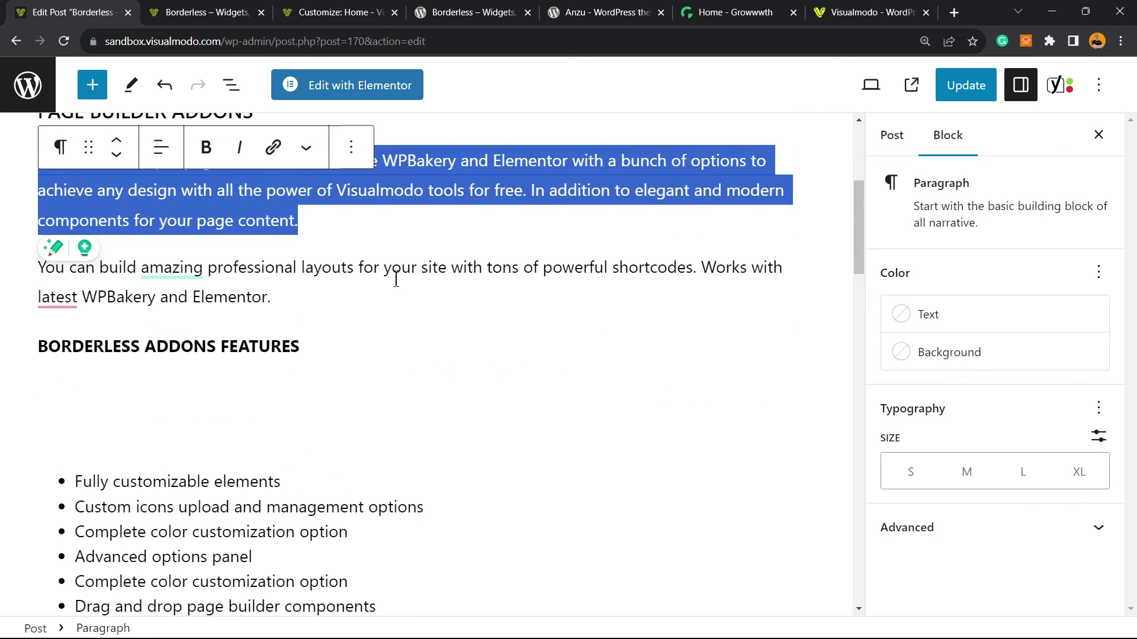
Step: Select the You can build paragraph and nearby heading, ending with the caret at the paragraph's end
click(396, 278)
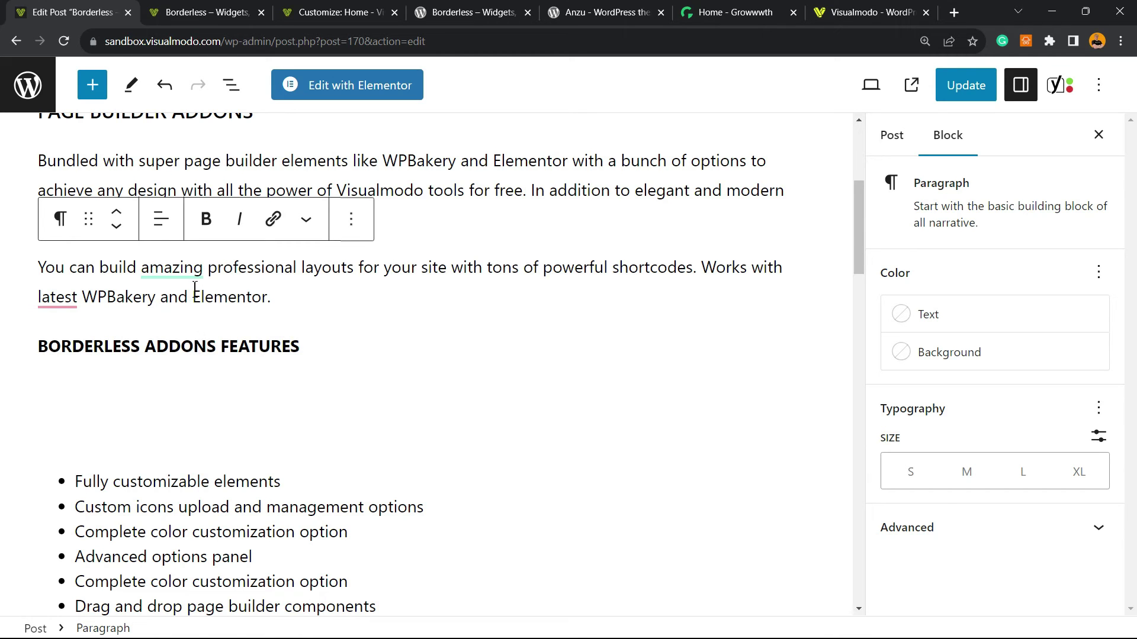
click(219, 343)
triple_click(219, 343)
click(514, 250)
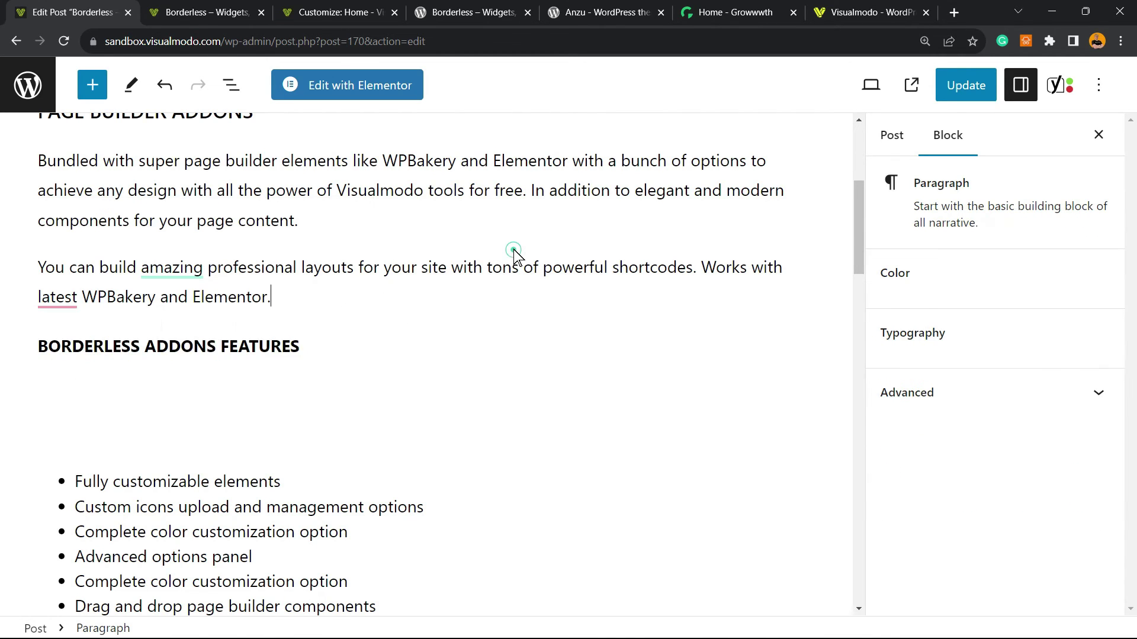
scroll(461, 326, up, 4)
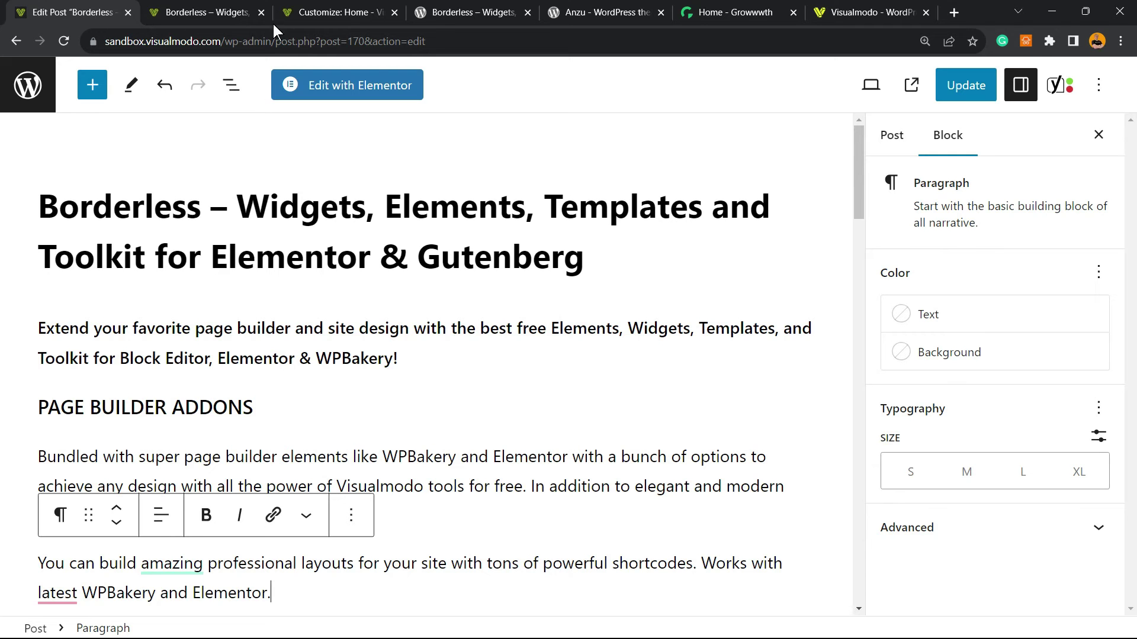
Step: View the Borderless plugin page on WordPress.org and select its title
click(332, 7)
click(478, 15)
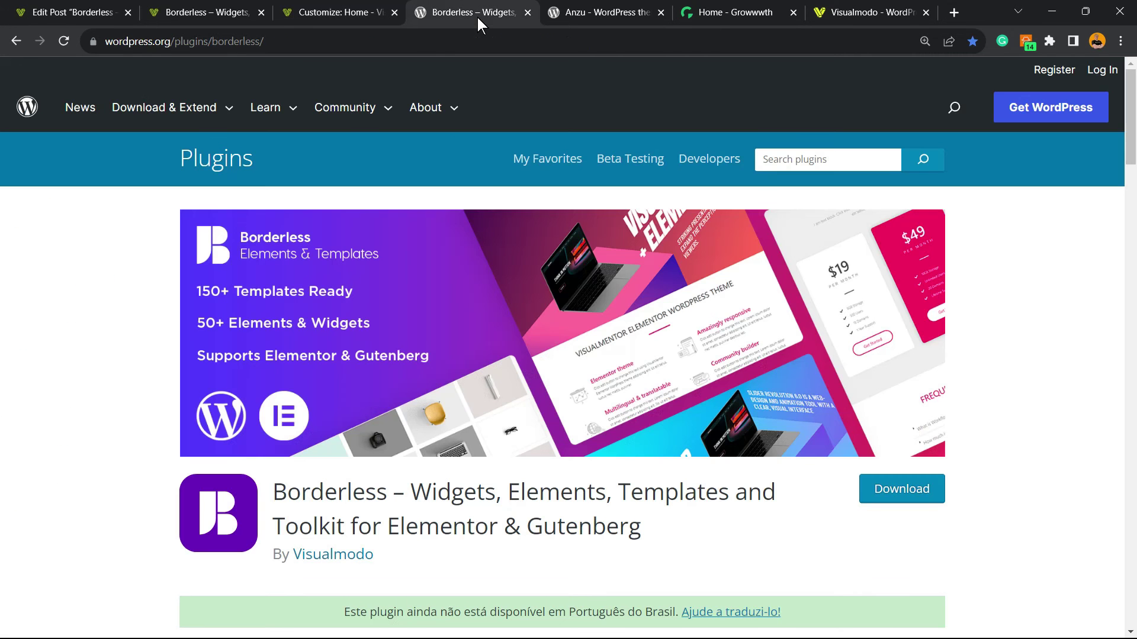
triple_click(349, 496)
double_click(350, 496)
click(522, 480)
triple_click(522, 481)
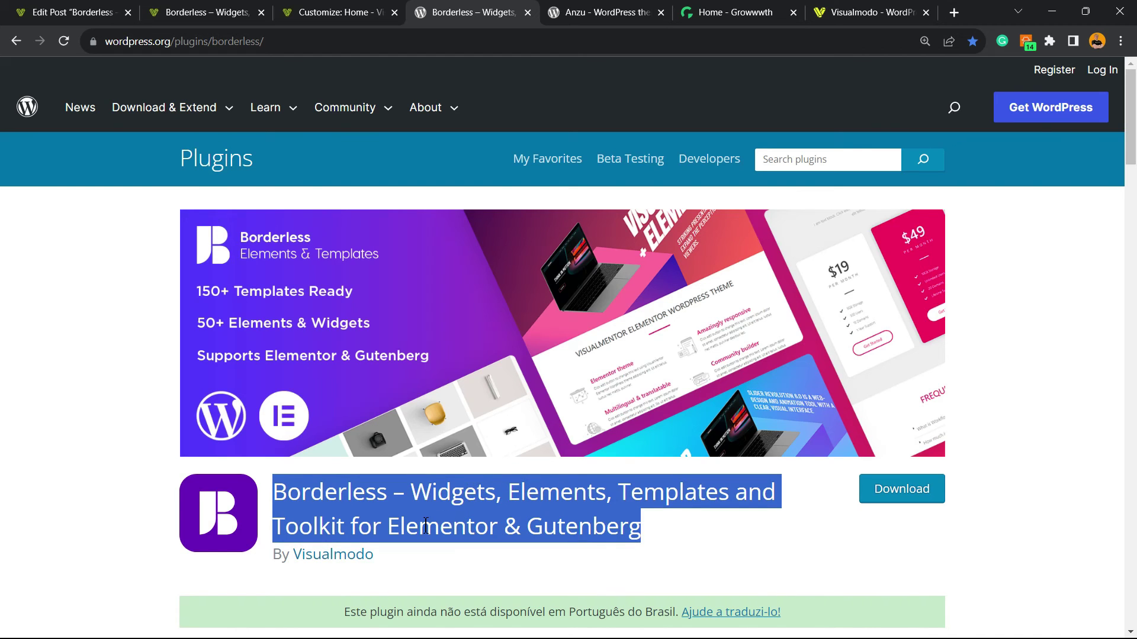
Step: Switch to the Anzu theme page and scroll through it
click(593, 12)
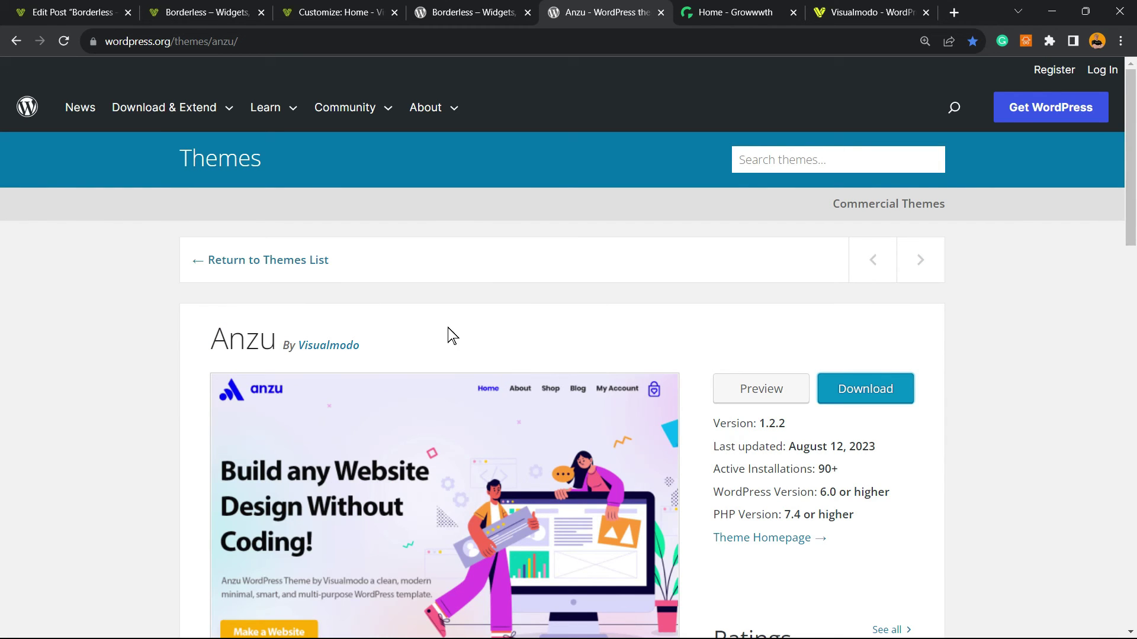
scroll(593, 331, down, 4)
scroll(578, 326, down, 5)
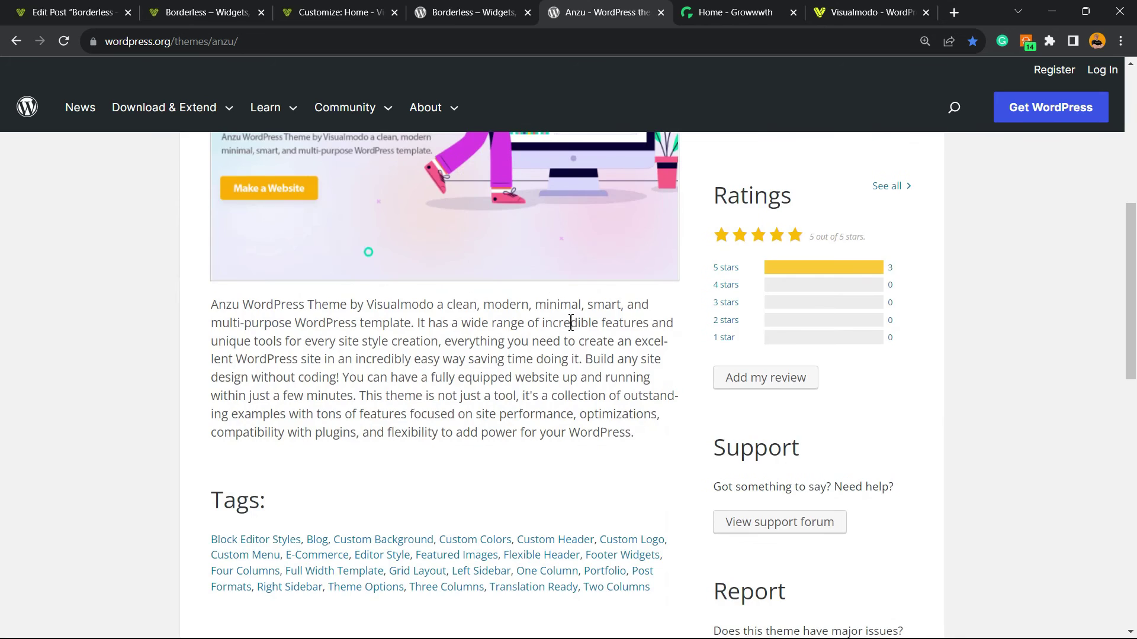
scroll(560, 319, up, 9)
Step: Scroll through the Growwwth homepage's guest-posting publisher cards, then go to the Visualmodo tab
click(742, 11)
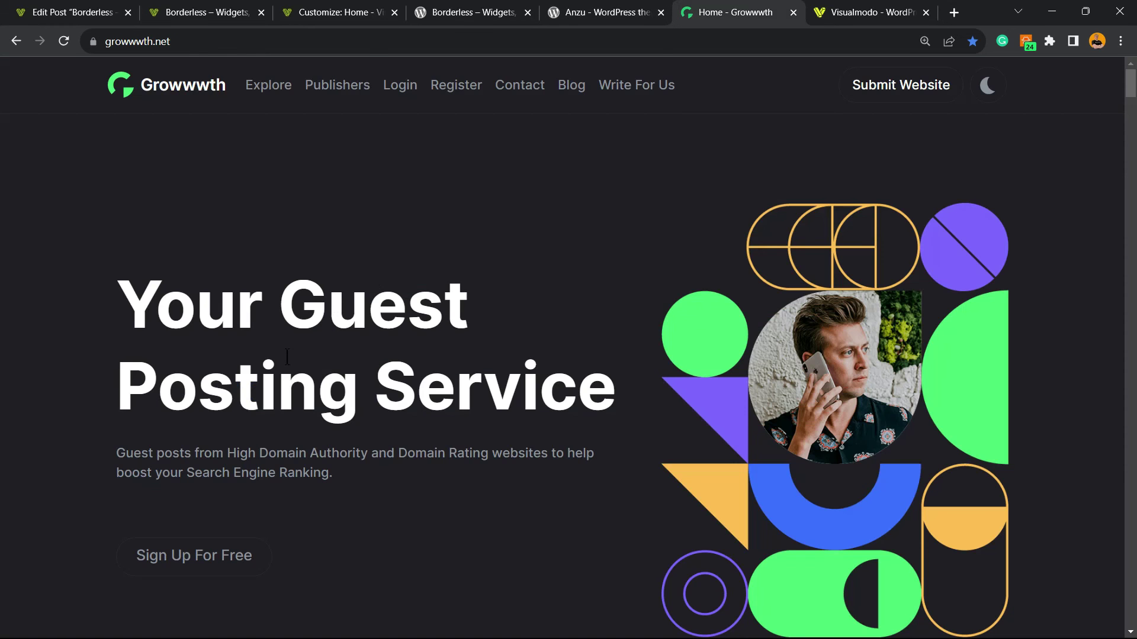
scroll(337, 295, down, 3)
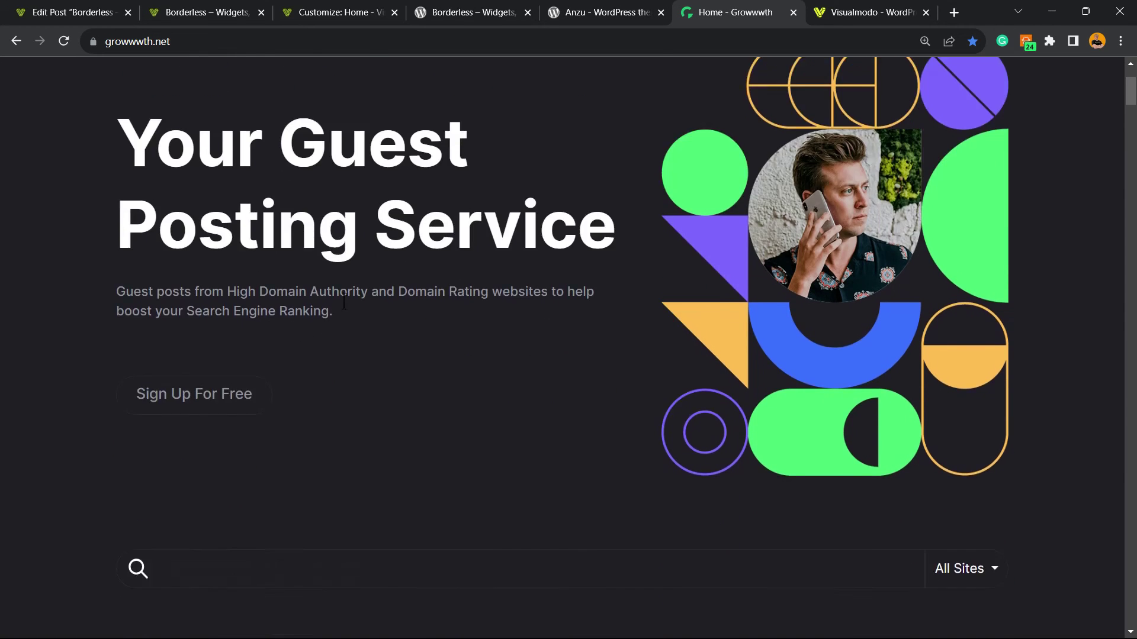
scroll(447, 325, down, 3)
scroll(426, 314, down, 6)
scroll(409, 307, down, 5)
scroll(408, 299, down, 9)
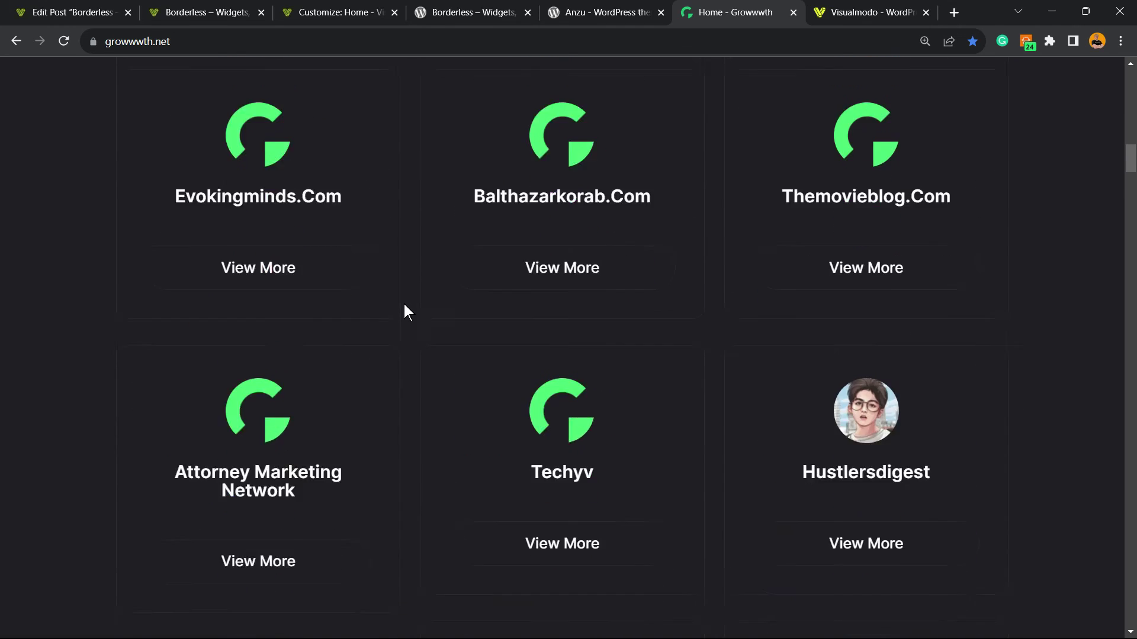
scroll(403, 302, down, 8)
scroll(403, 302, down, 8)
scroll(403, 302, down, 5)
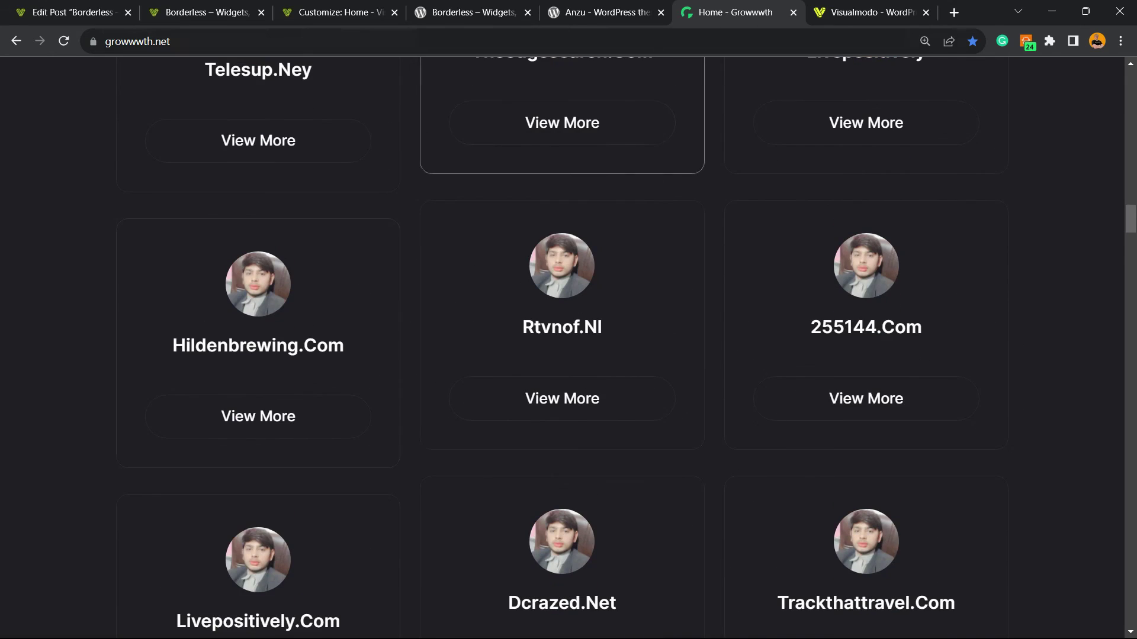
key(ctrl+Tab)
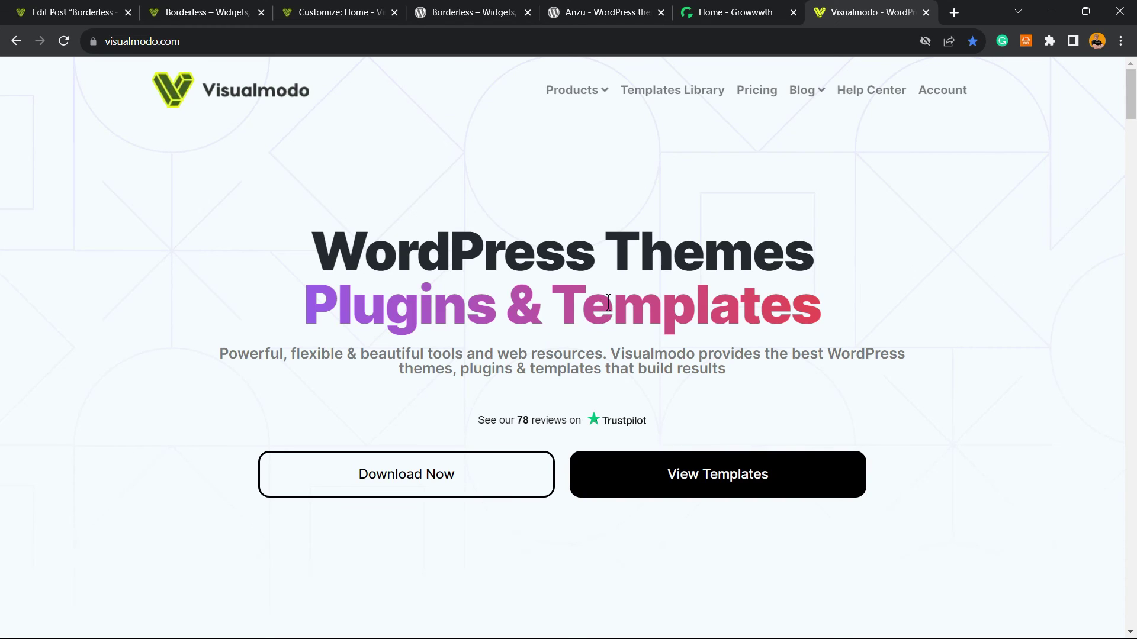
Step: Open Visualmodo's Starter Templates Library and browse past Politican, Construction and Running Crew to Therapist
click(625, 90)
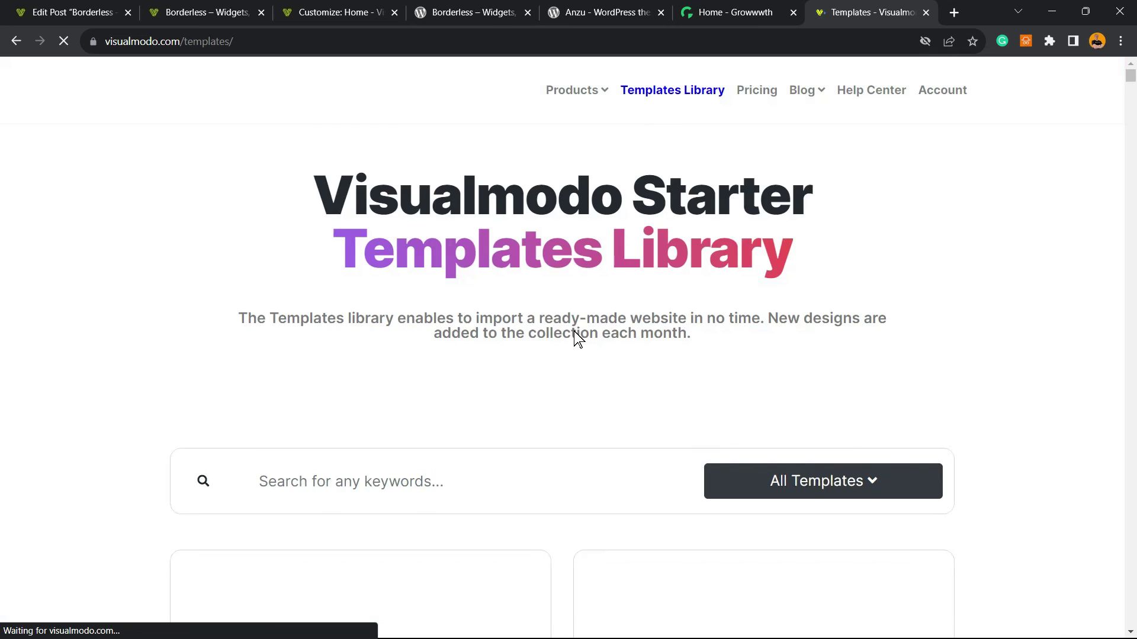
scroll(574, 332, down, 6)
scroll(569, 327, down, 3)
scroll(569, 327, down, 7)
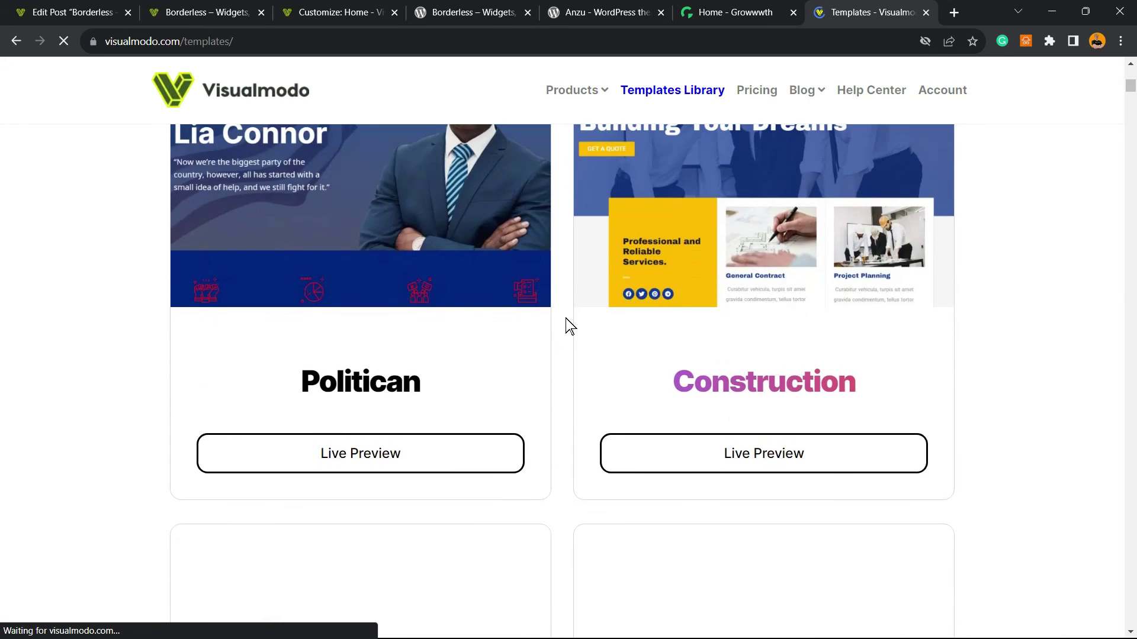
scroll(568, 327, down, 9)
scroll(568, 327, down, 10)
scroll(569, 327, down, 8)
scroll(569, 327, down, 5)
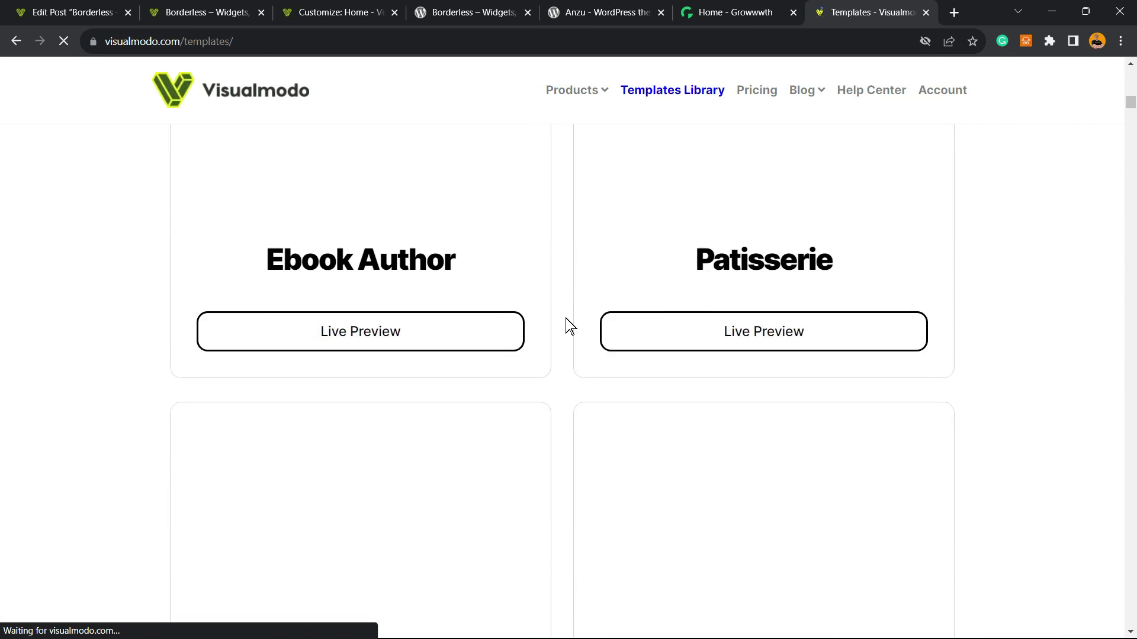
scroll(566, 323, down, 5)
scroll(566, 322, down, 3)
scroll(567, 322, down, 7)
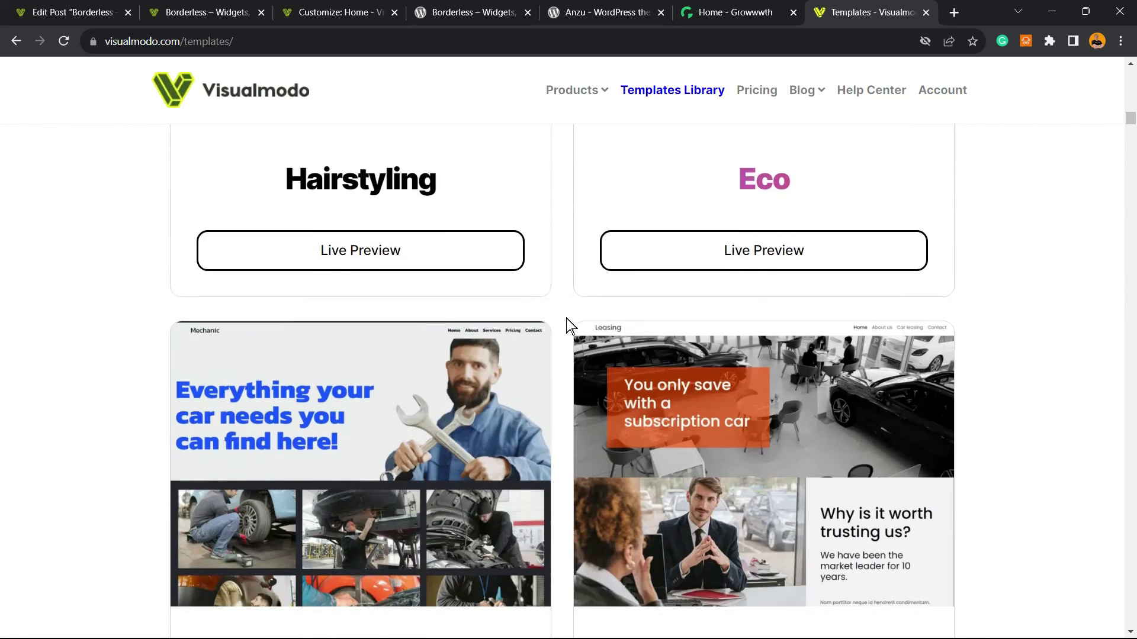
scroll(566, 322, down, 3)
scroll(566, 323, down, 10)
scroll(566, 323, down, 8)
scroll(566, 323, down, 6)
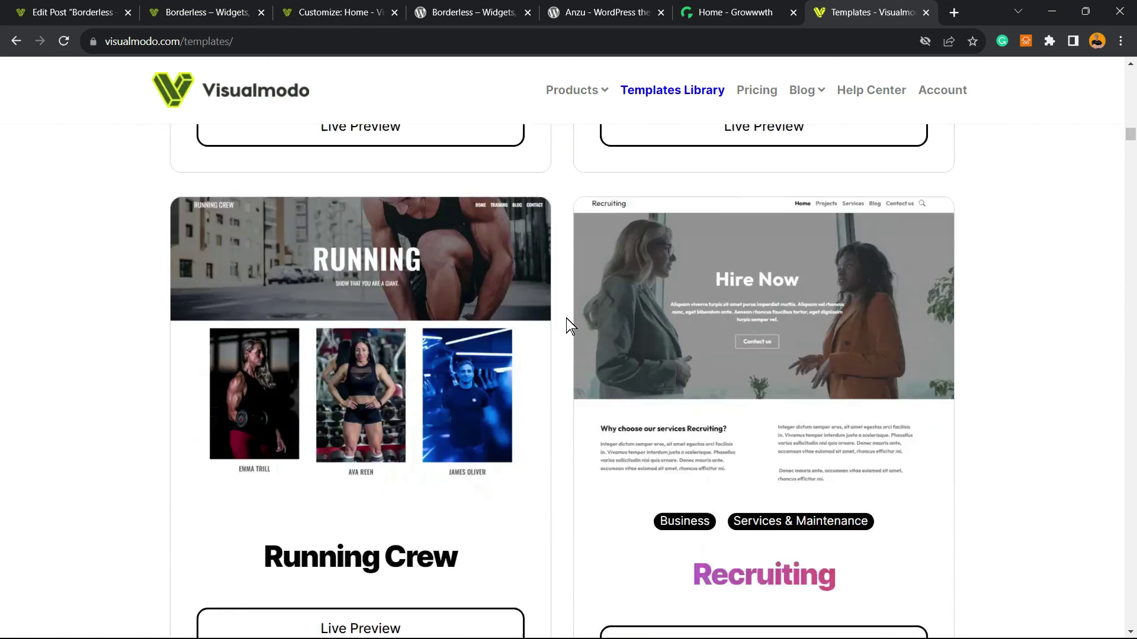
scroll(566, 323, down, 6)
scroll(566, 322, down, 5)
scroll(566, 323, down, 6)
scroll(566, 323, down, 3)
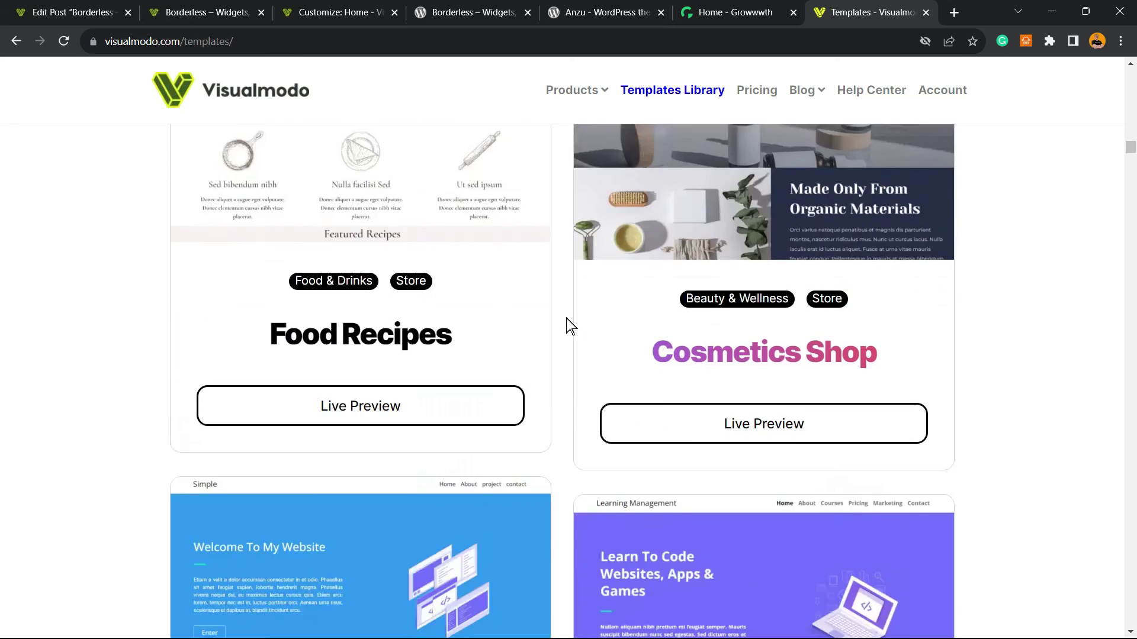
scroll(566, 322, down, 8)
scroll(567, 323, down, 10)
scroll(567, 323, down, 3)
scroll(566, 323, down, 8)
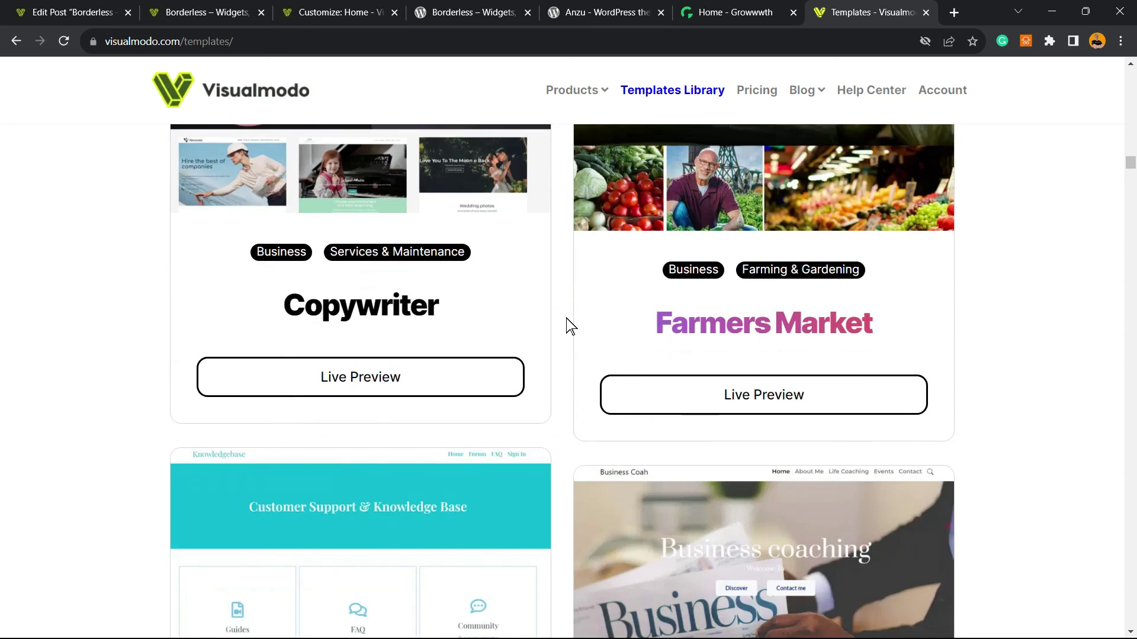
scroll(570, 325, down, 2)
scroll(566, 325, down, 10)
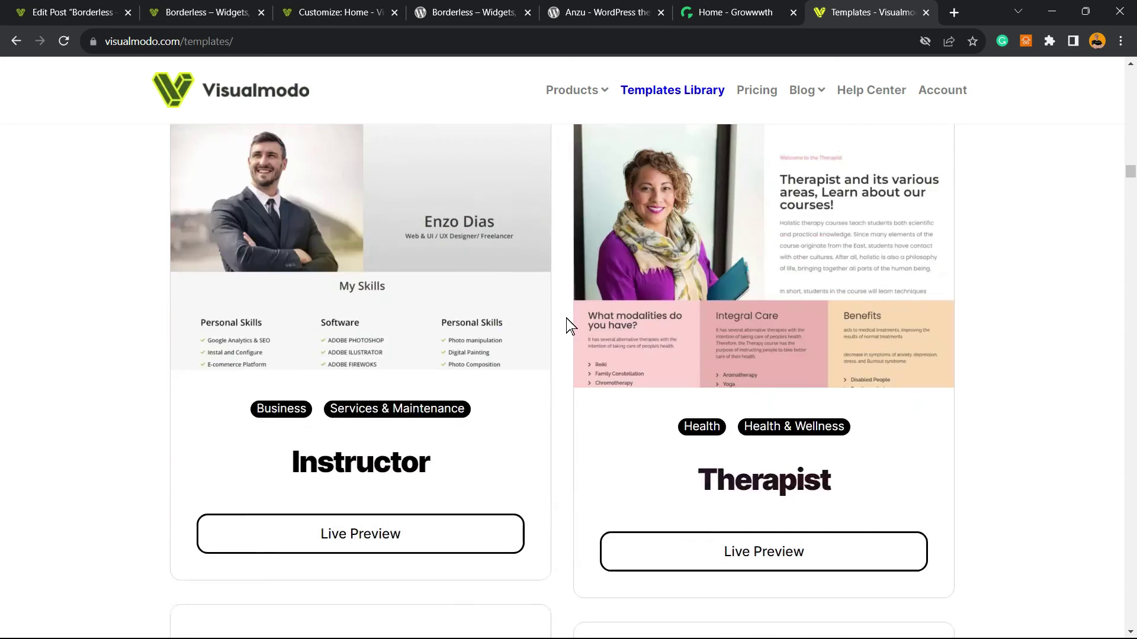